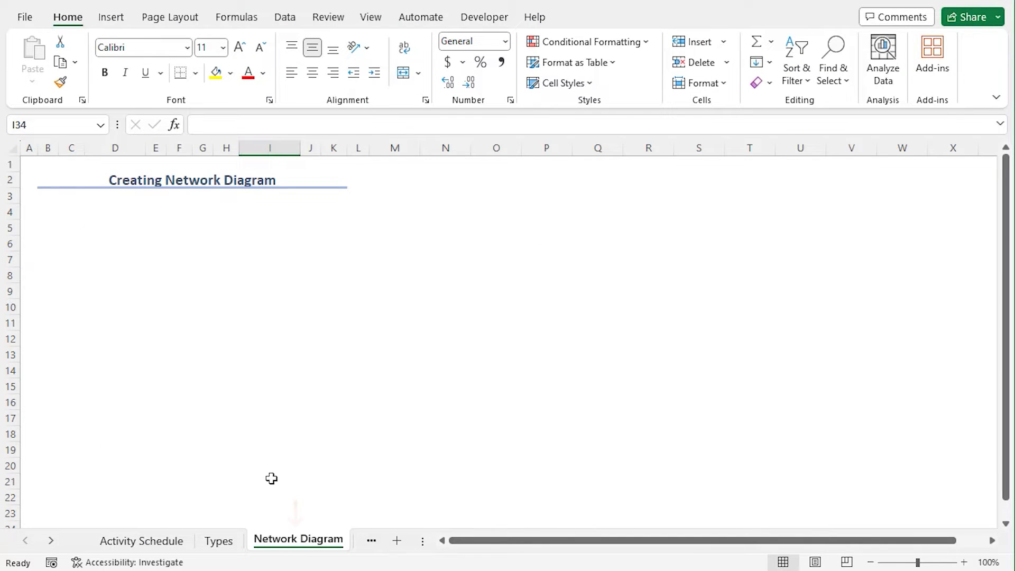
Give B4:F5 all inner gridlines plus a thick outside border
left_click_drag(50, 217, 186, 223)
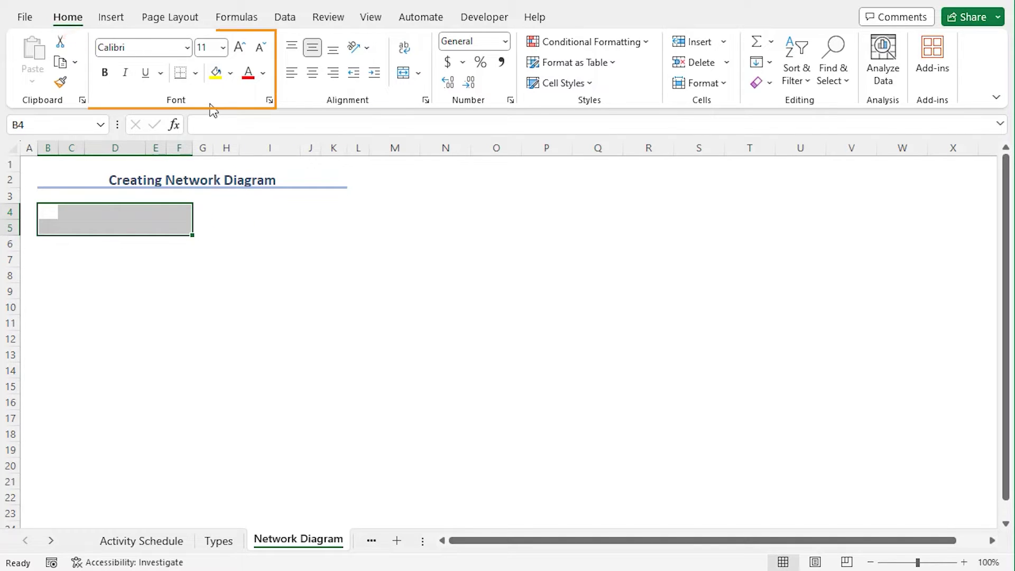
left_click(197, 74)
left_click(214, 229)
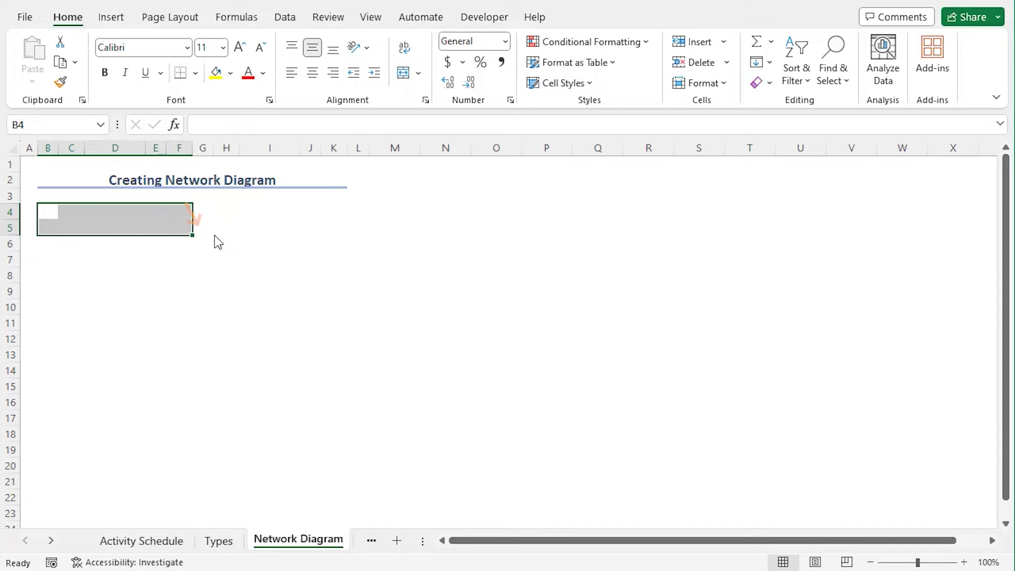
left_click(196, 73)
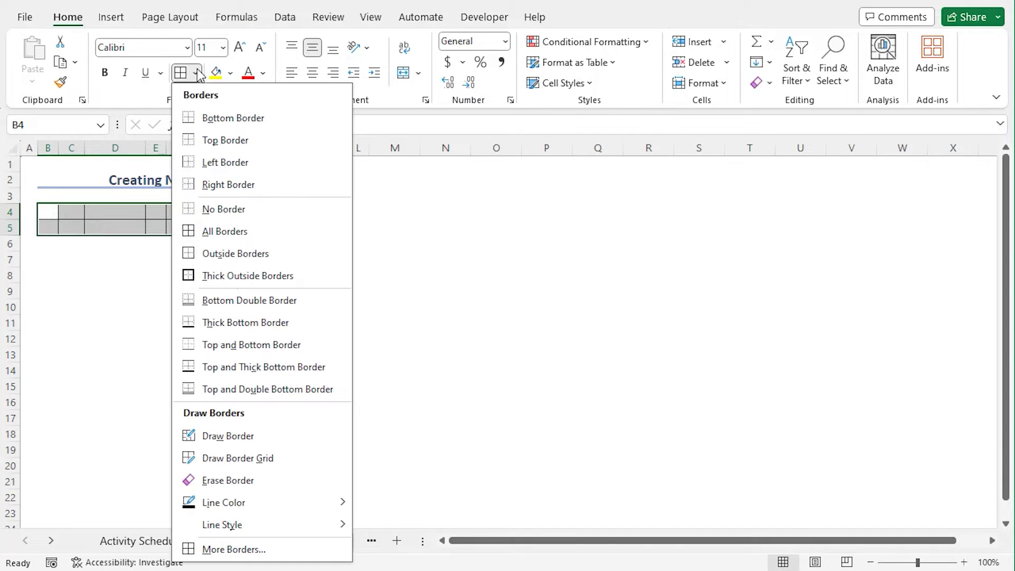
left_click(228, 276)
left_click(228, 276)
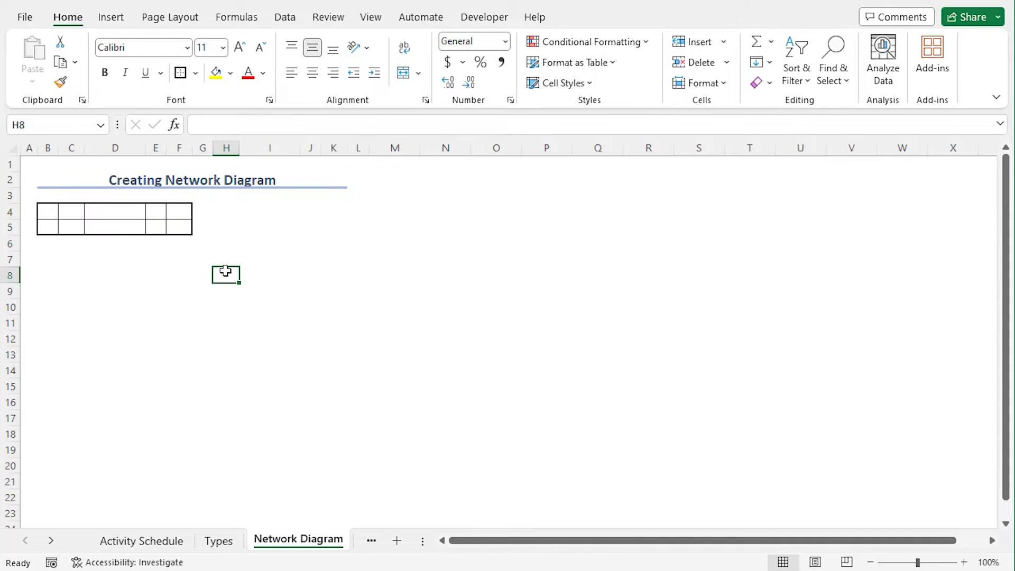
Merge and centre C4:C5, then paste the same merge into D4:D5 and F4:F5
left_click_drag(69, 211, 70, 225)
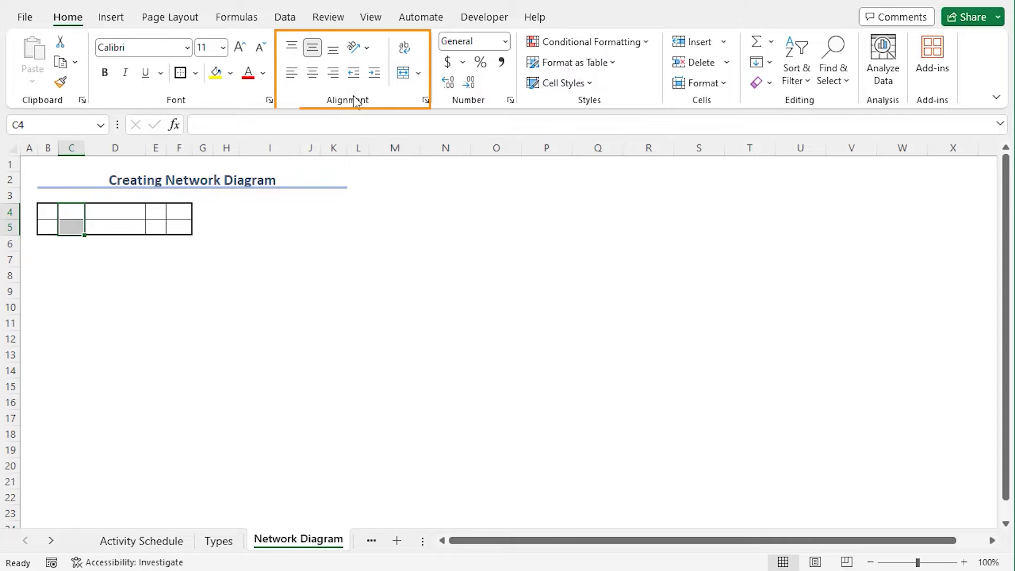
left_click(404, 79)
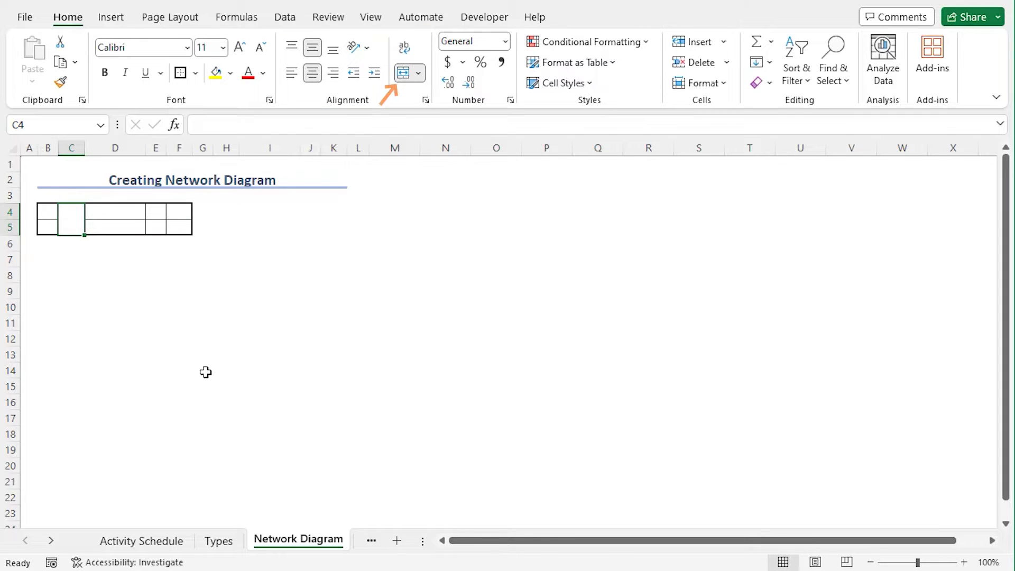
key("ctrl+c")
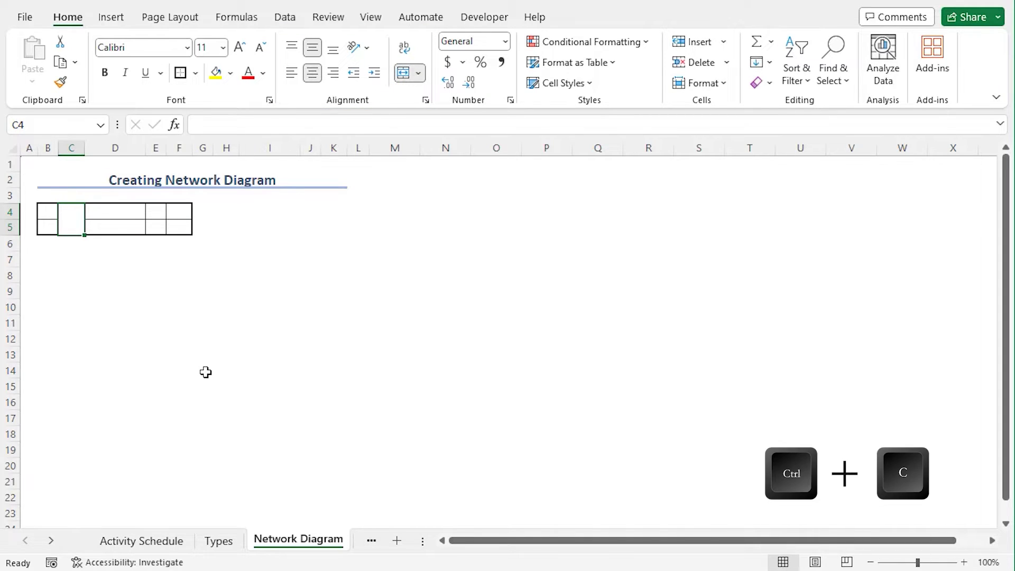
left_click(119, 213)
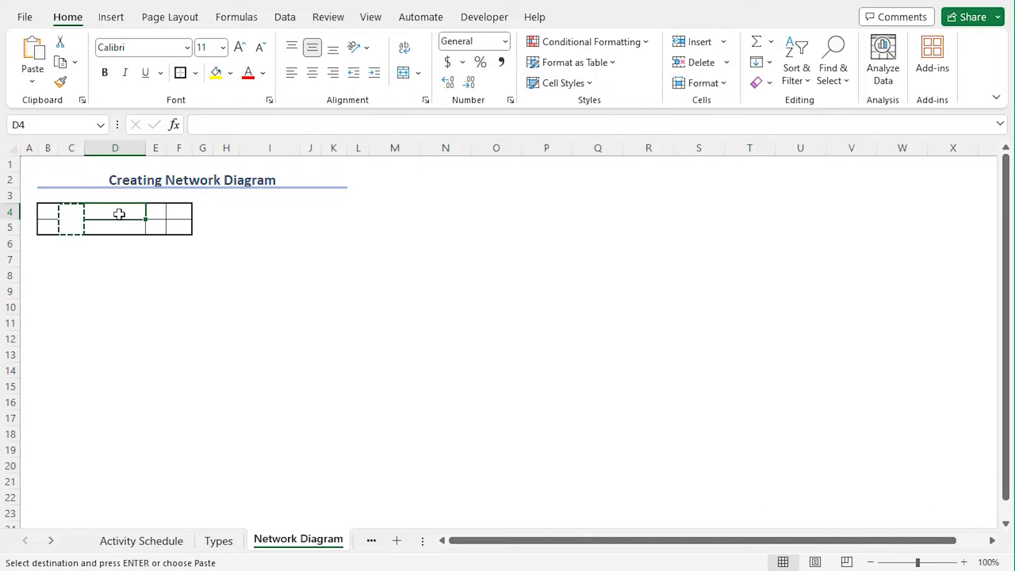
key("ctrl+v")
left_click(182, 210)
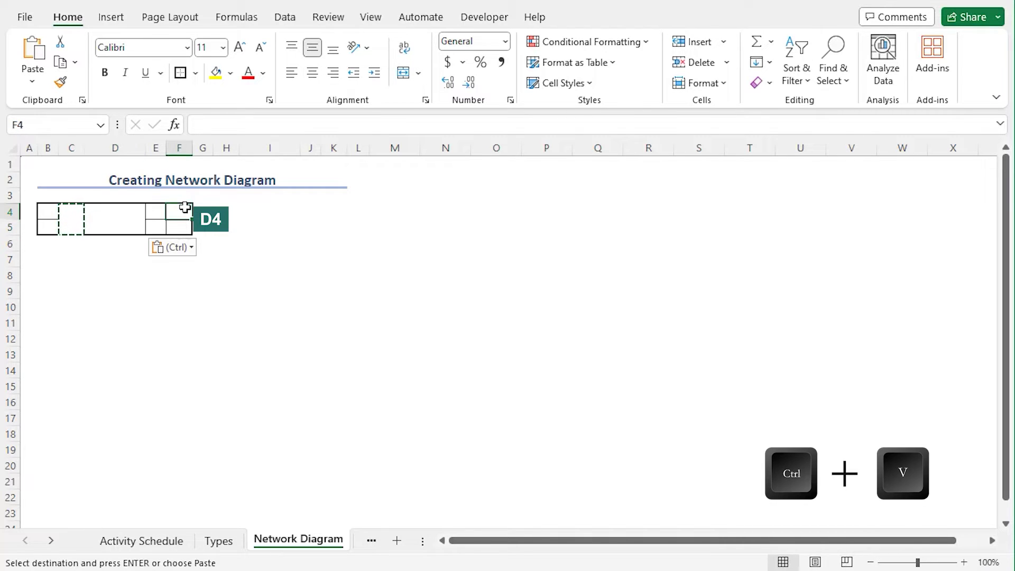
key("F4")
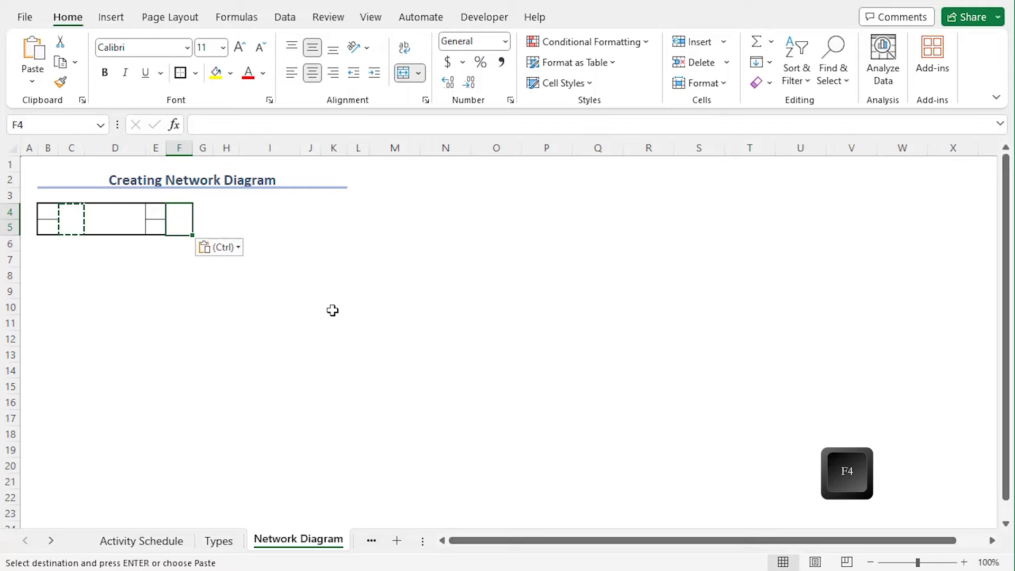
left_click(42, 212)
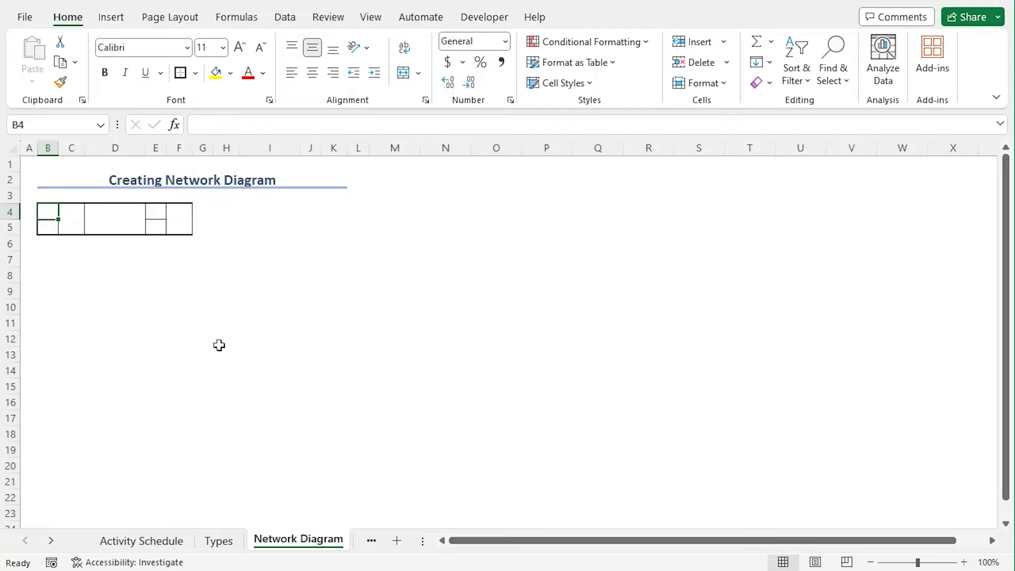
Enter ES in B4, EF in B5, LS in E4 and LF in E5
type("ES")
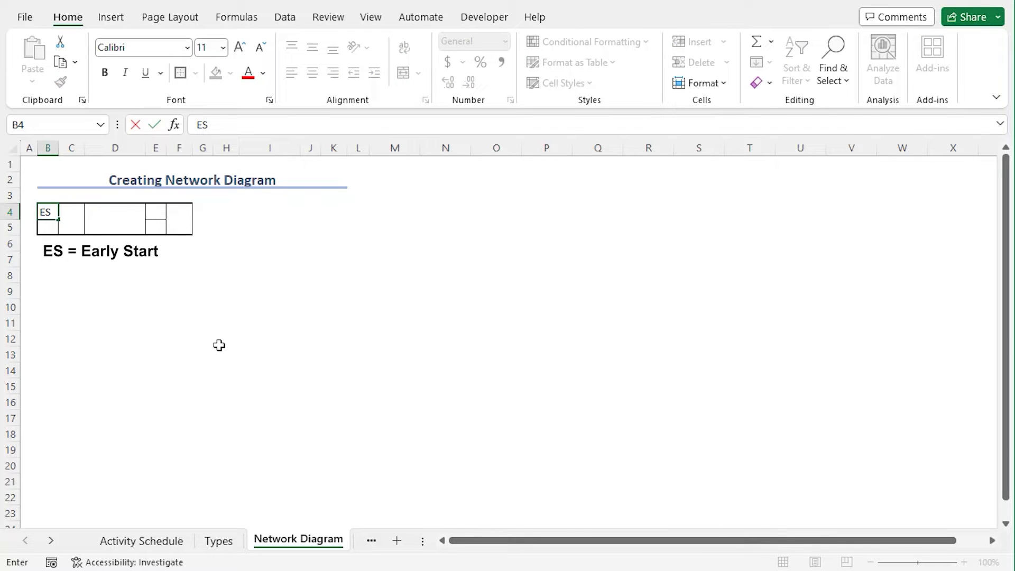
key("Return")
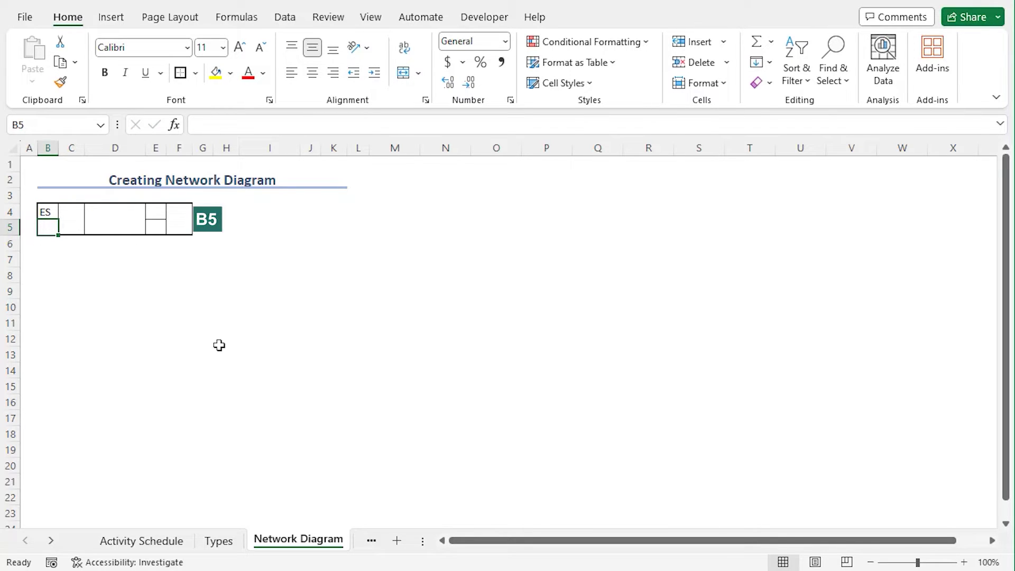
type("EF")
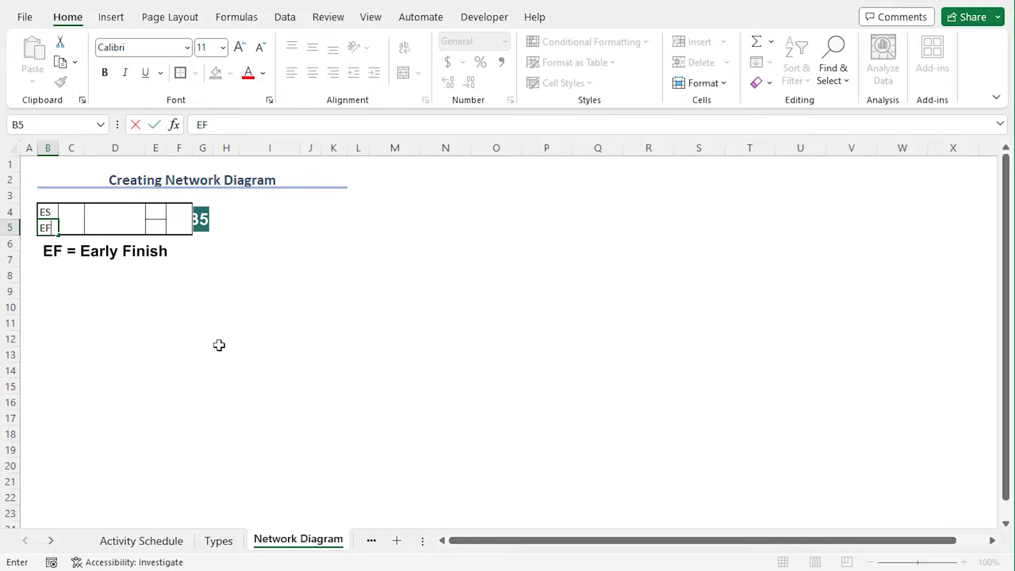
key("Tab")
key("Tab")
key("Tab")
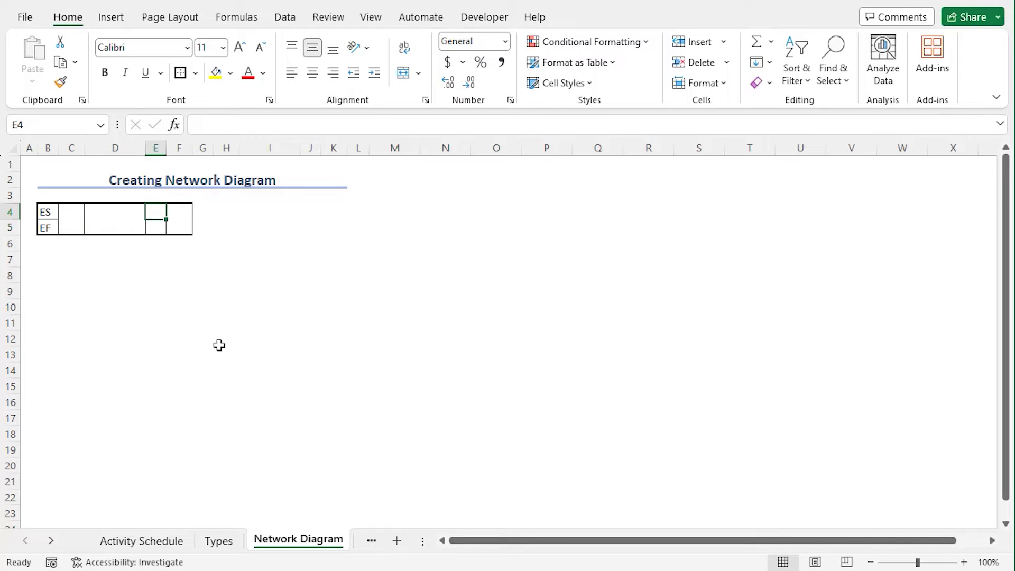
type("LS")
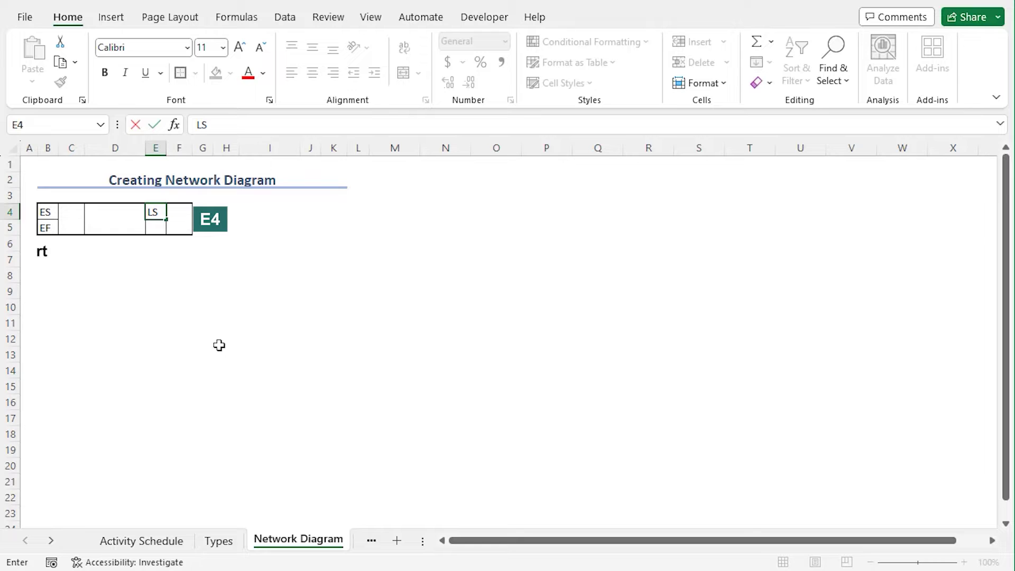
key("Return")
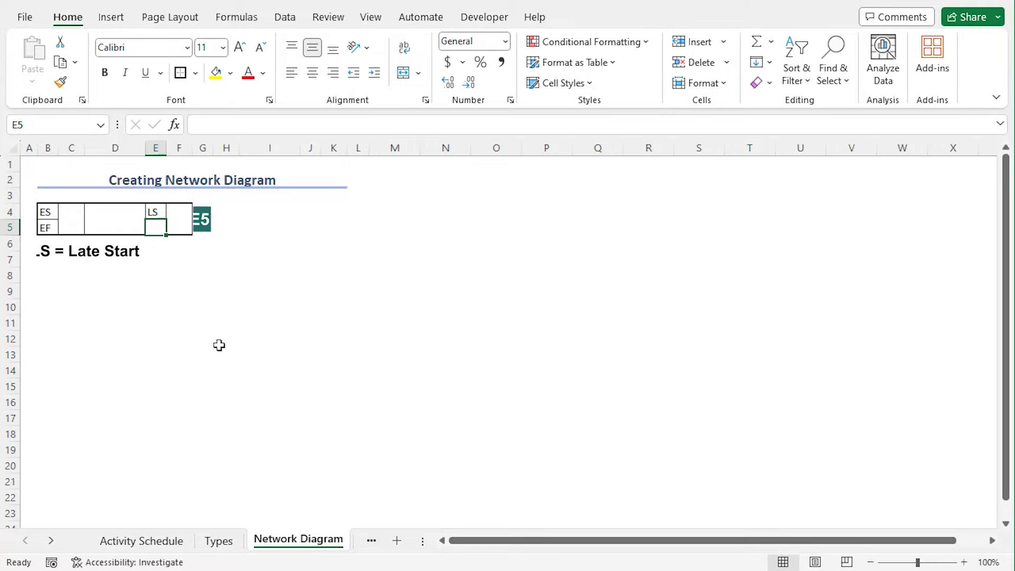
type("LF")
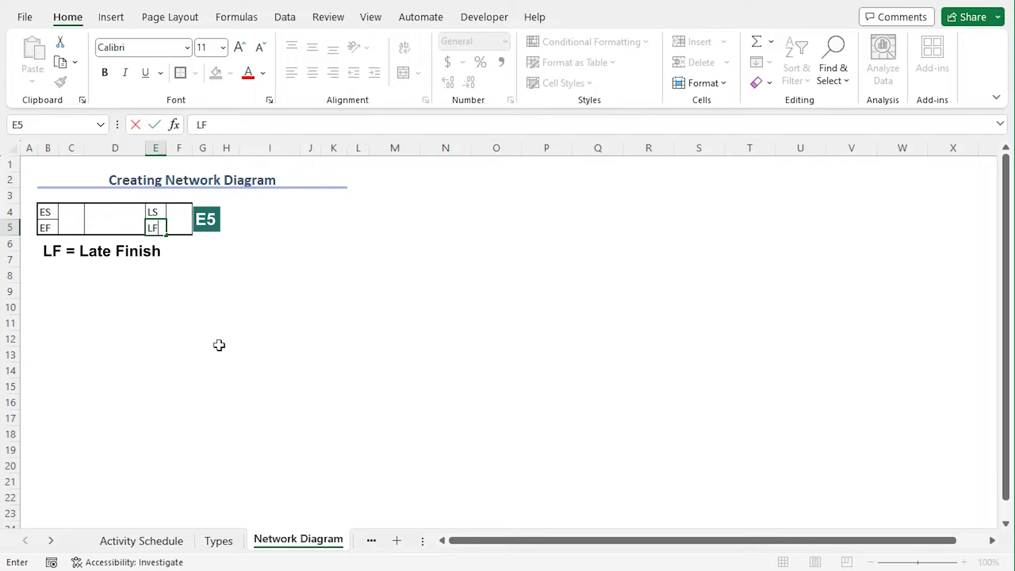
left_click(70, 221)
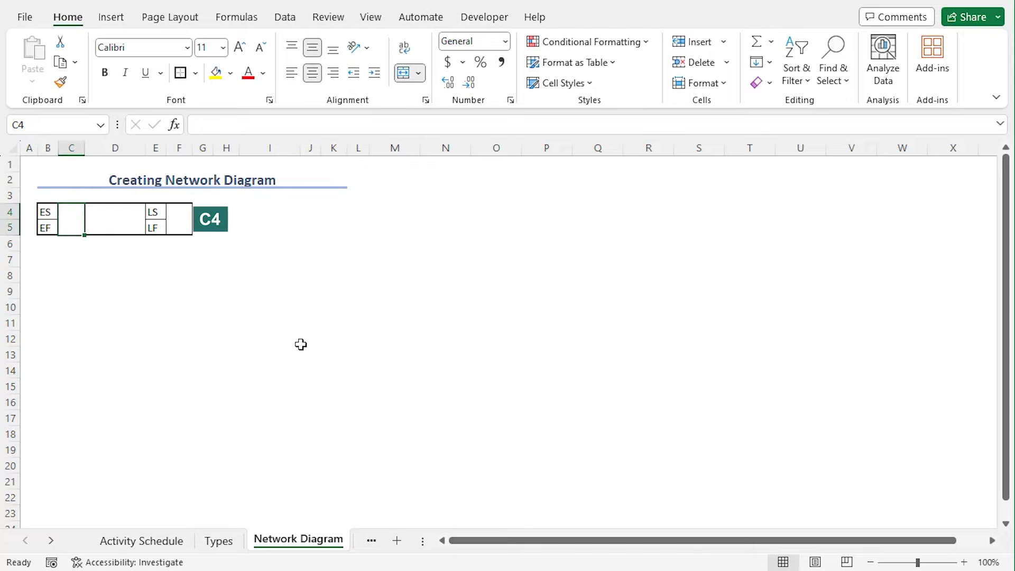
Enter the headings Label in C4, Description in D4 and Days in F4
type("Label")
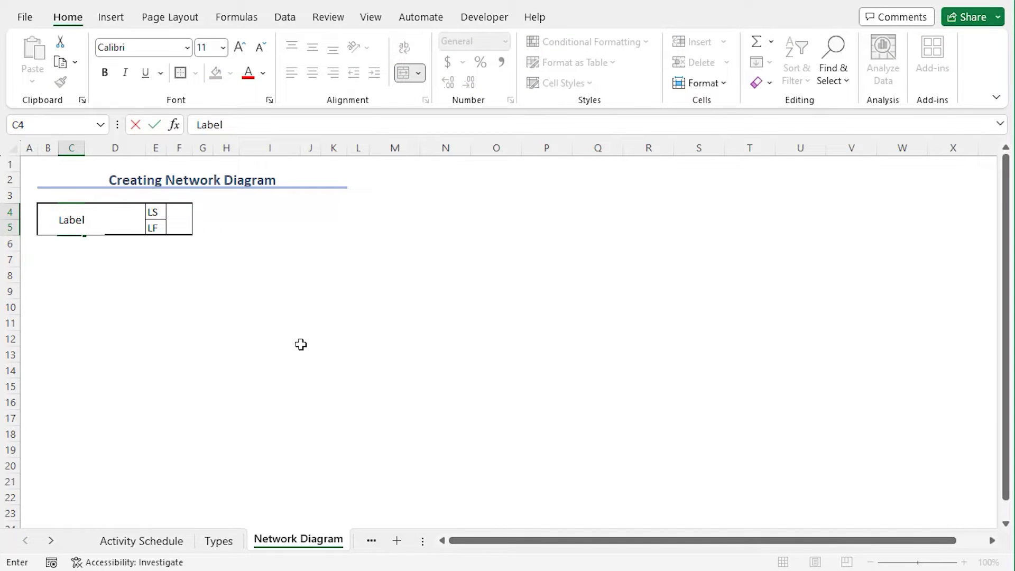
key("Tab")
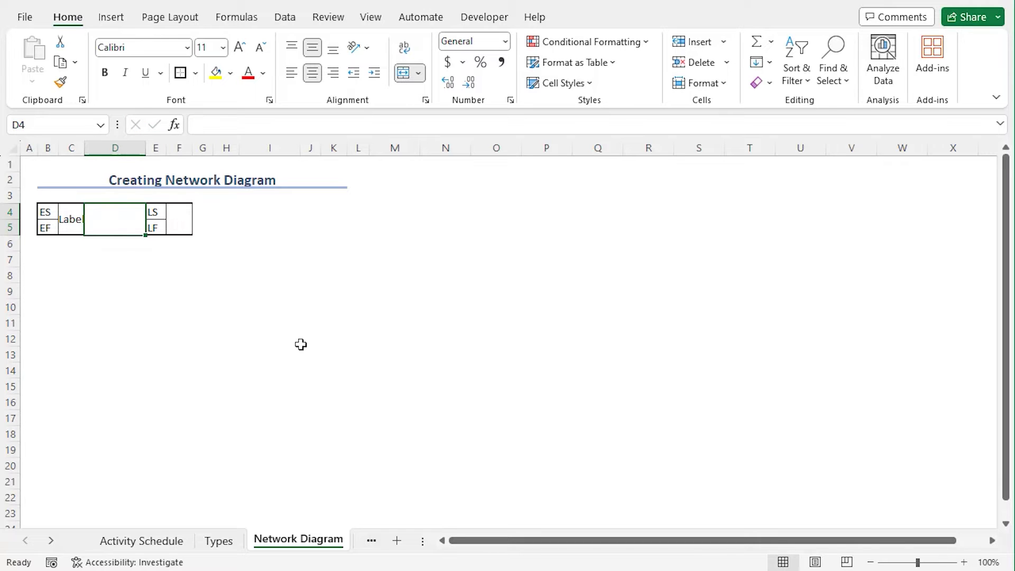
type("Descr")
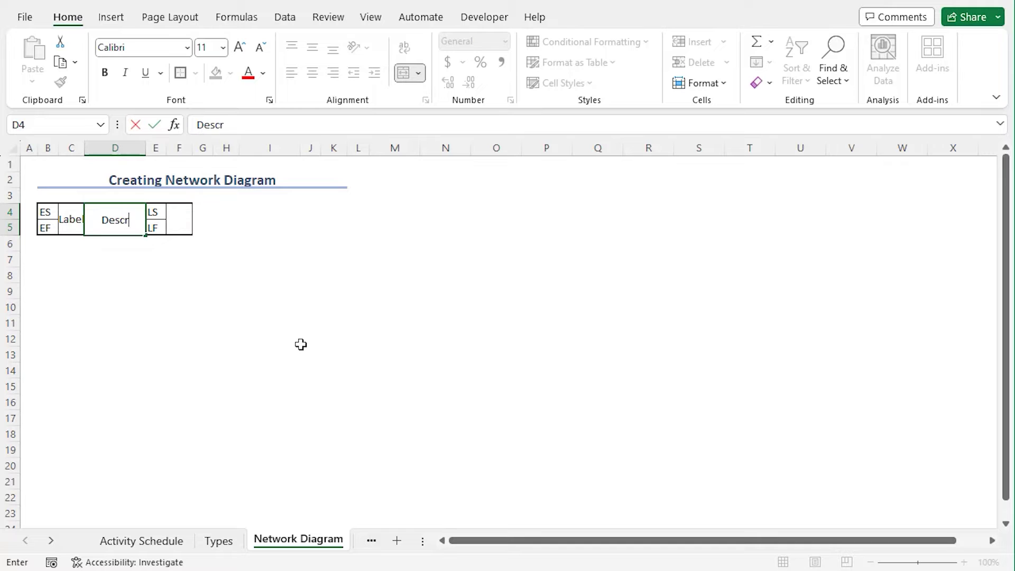
type("iption")
key("Tab")
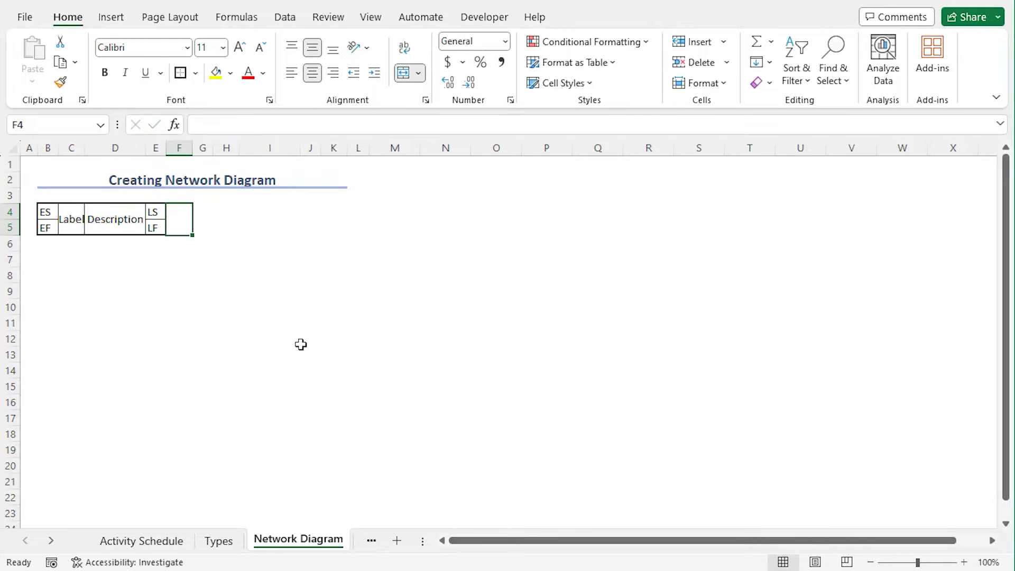
type("Days")
key("Return")
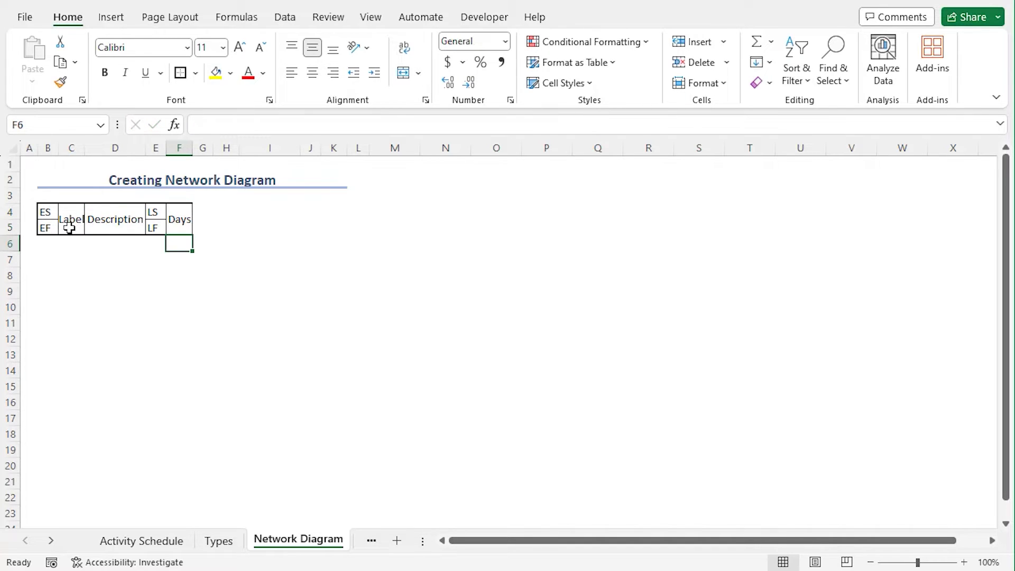
left_click(69, 226)
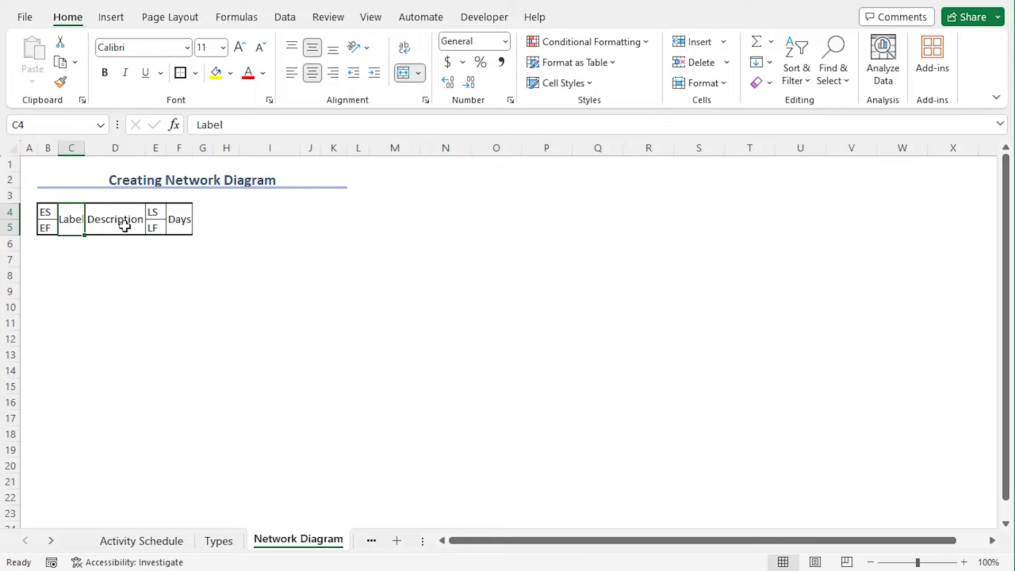
Wrap text in the Label, Description and Days cells and turn off their centring
left_click(125, 226, "ctrl")
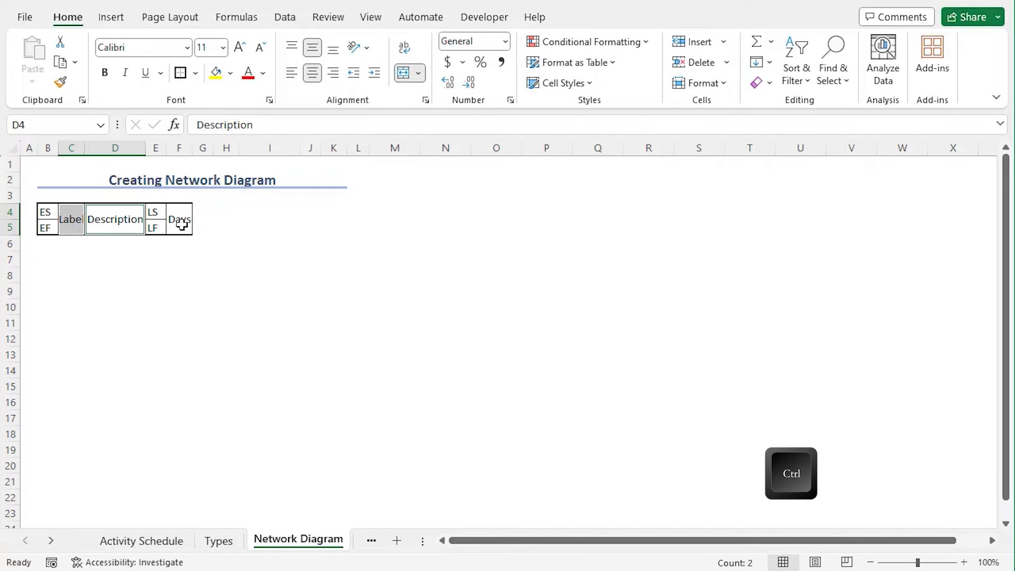
left_click(181, 225, "ctrl")
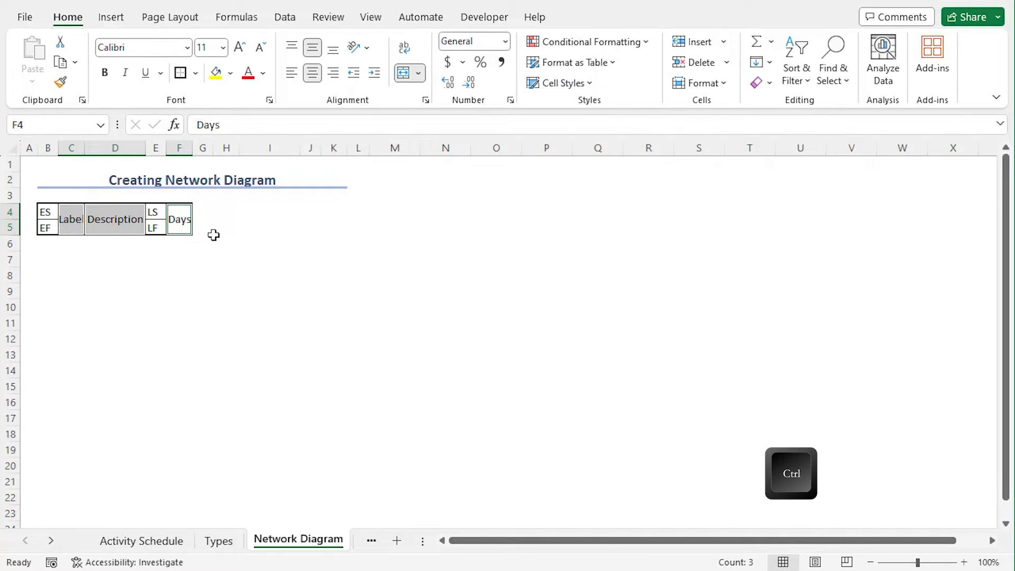
left_click(407, 49)
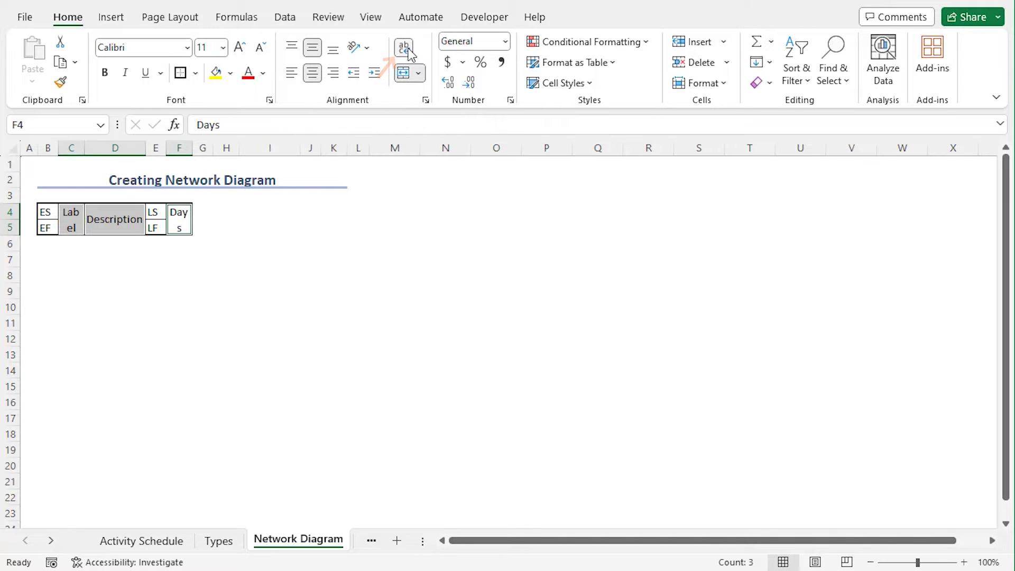
left_click(313, 82)
left_click(363, 311)
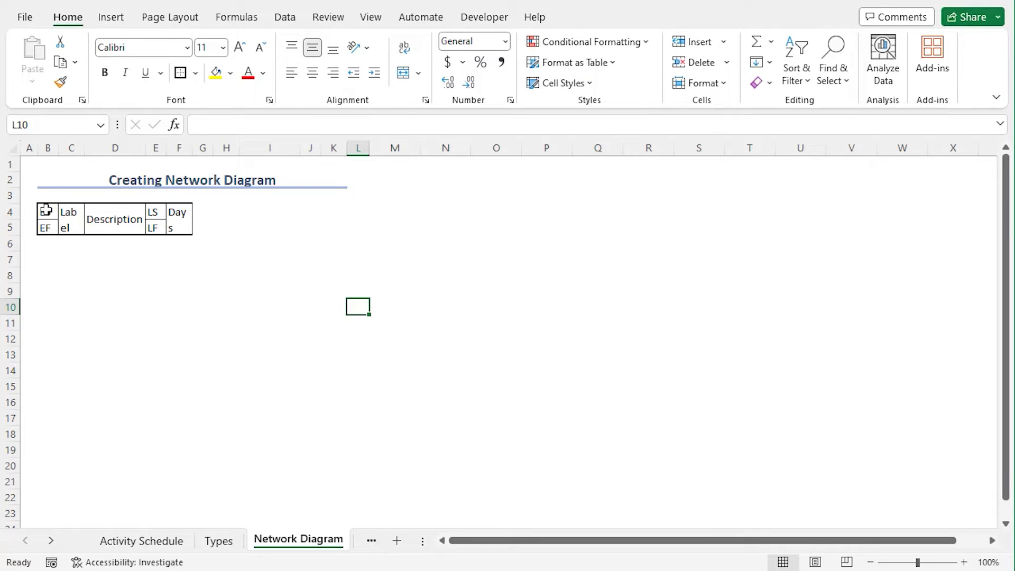
Copy the B4:F5 task box template and paste it at B6
left_click_drag(46, 210, 185, 228)
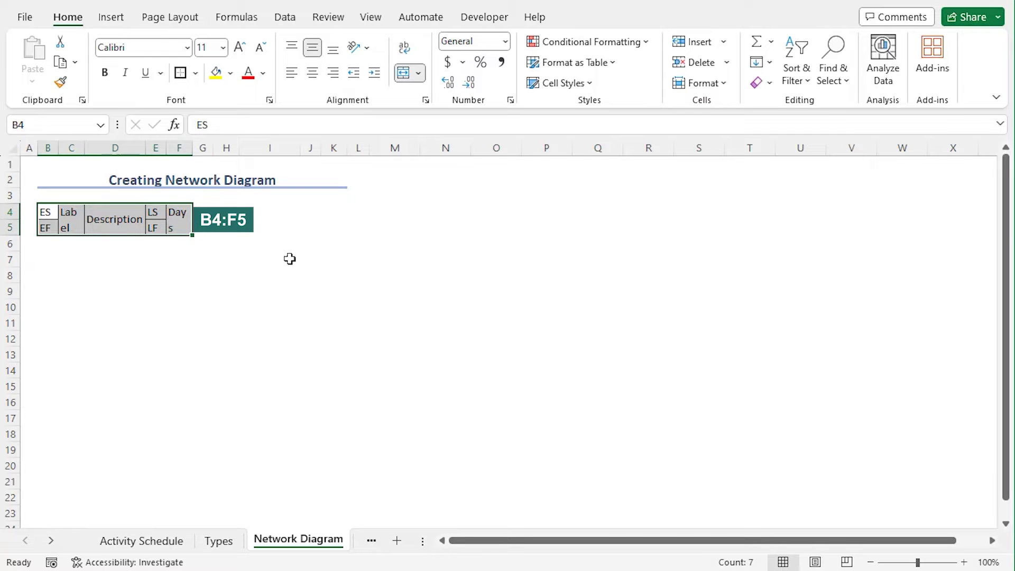
key("ctrl+c")
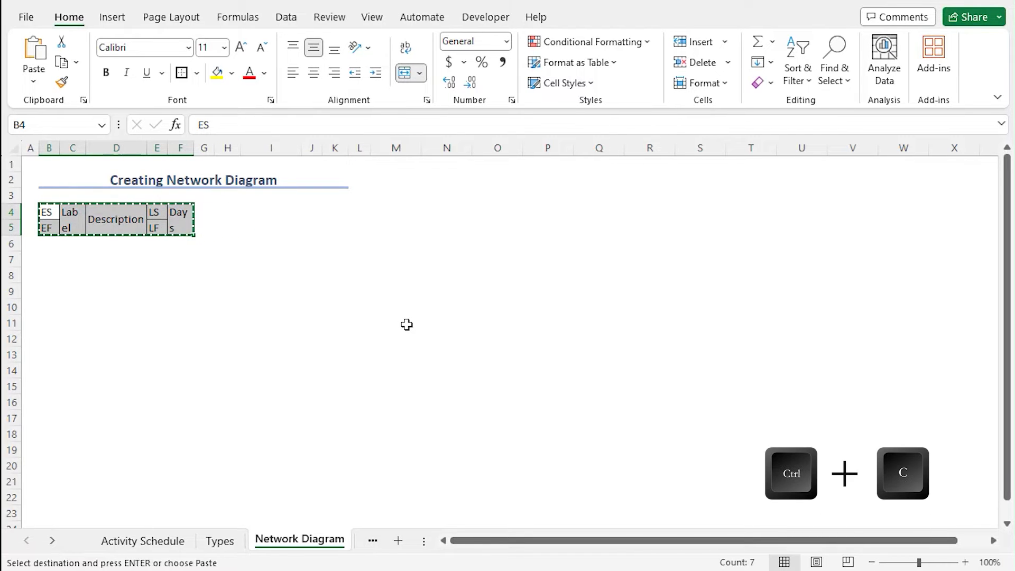
left_click(44, 244)
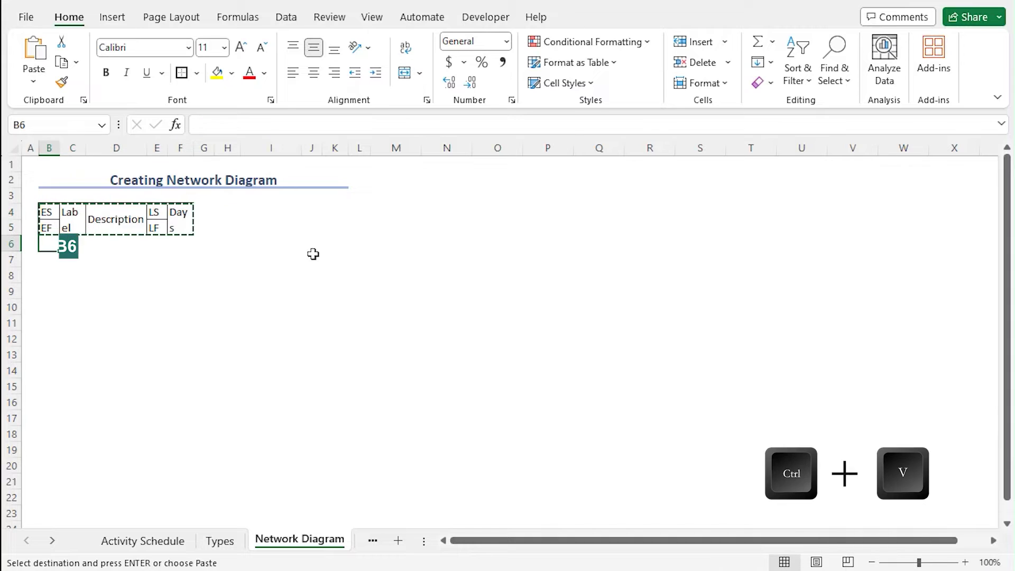
key("ctrl+v")
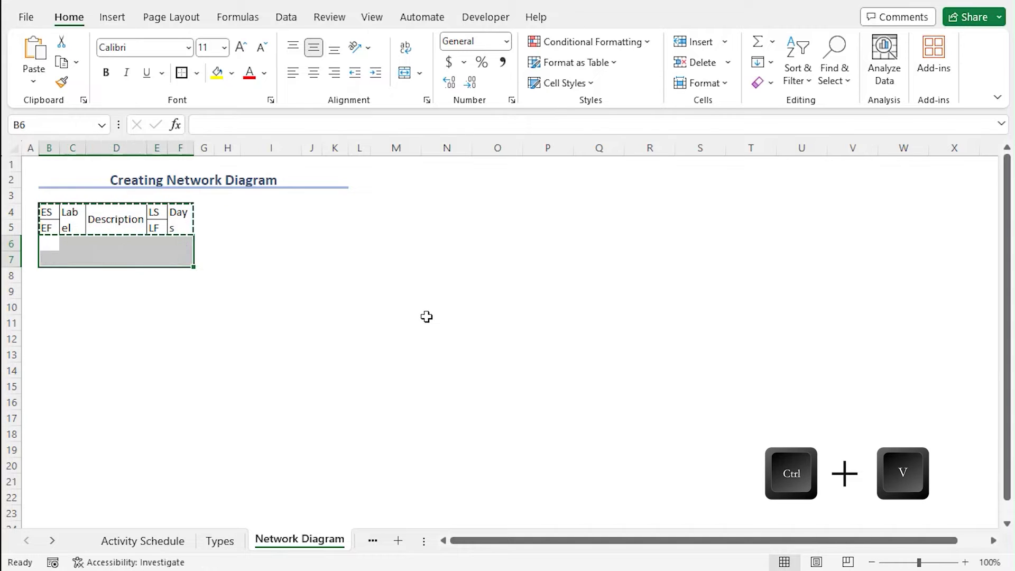
Link C6 to ='Activity Schedule'!B5 so the box shows task A
left_click(66, 250)
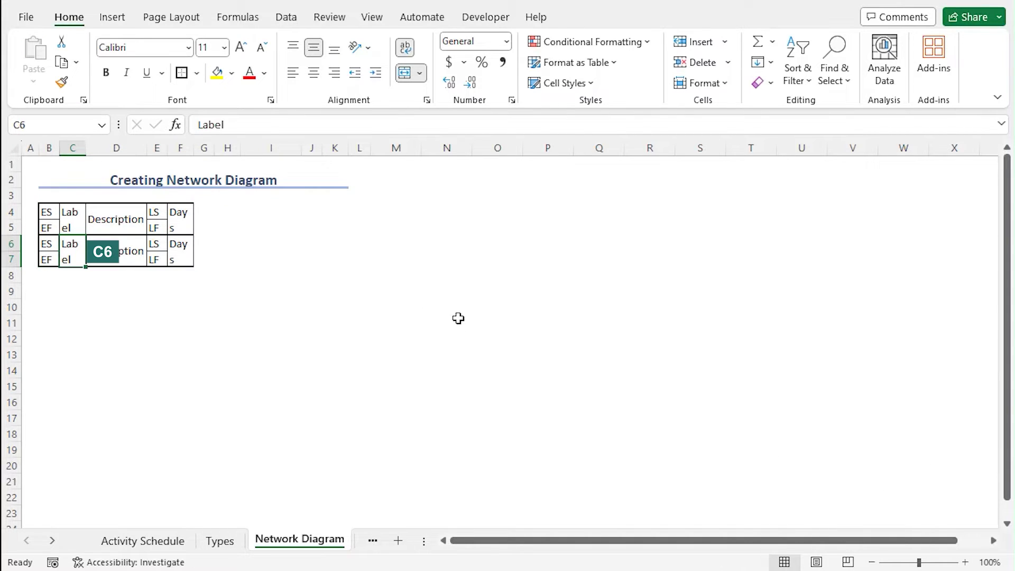
type("=")
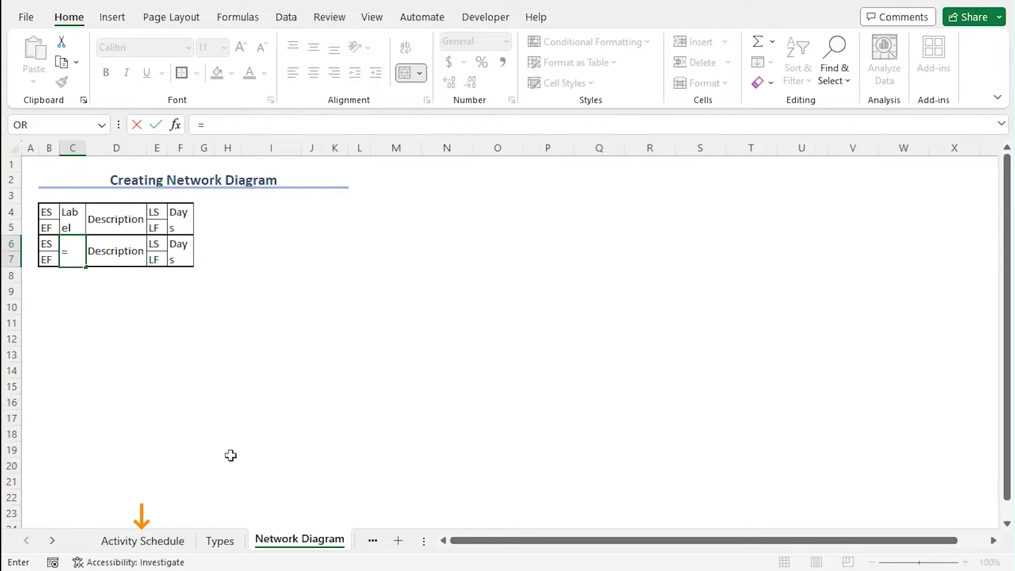
left_click(165, 541)
left_click(67, 229)
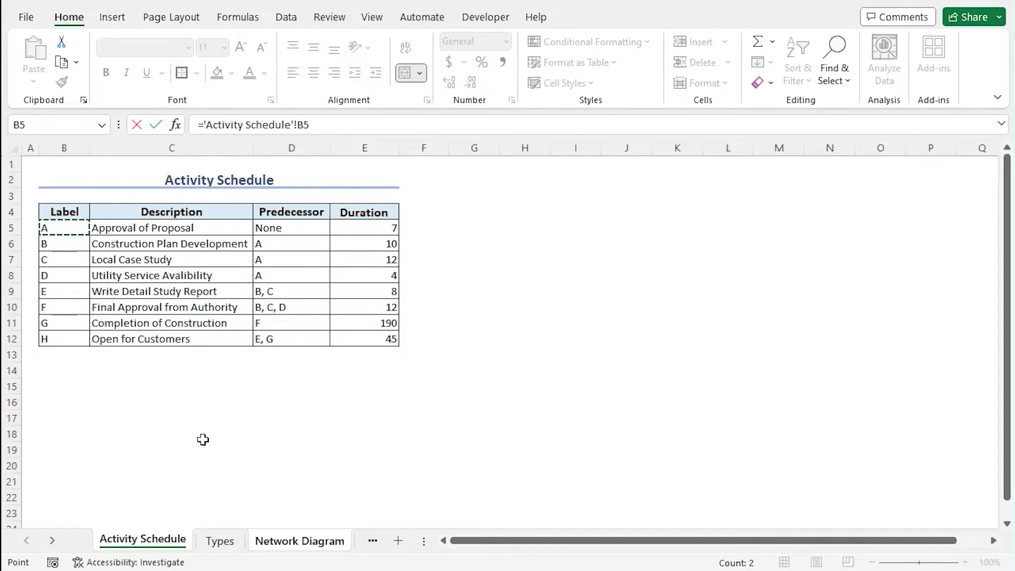
key("Return")
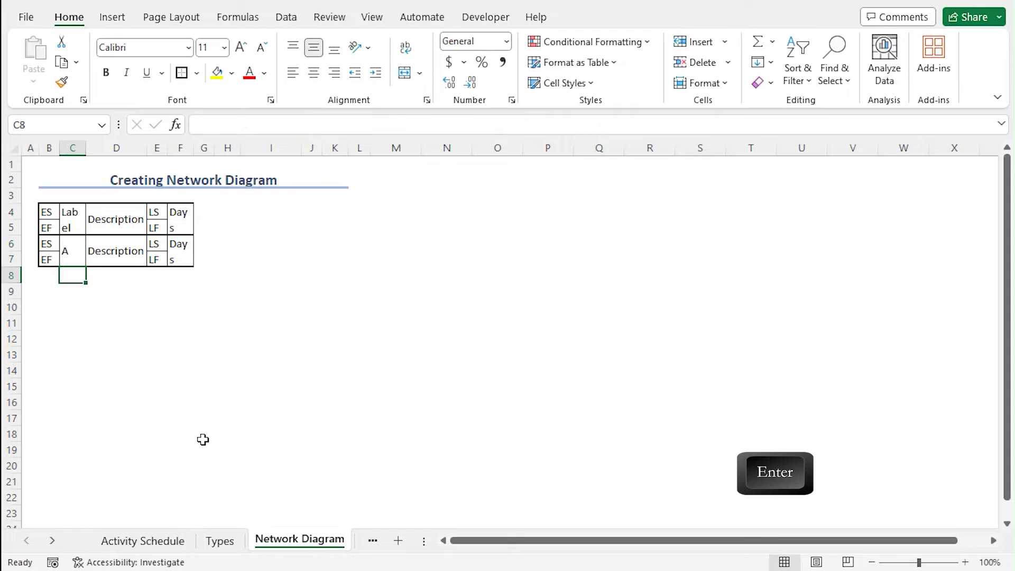
Copy the C6 link into D6 and F6 to show Approval of Proposal and 7 days
left_click(88, 258)
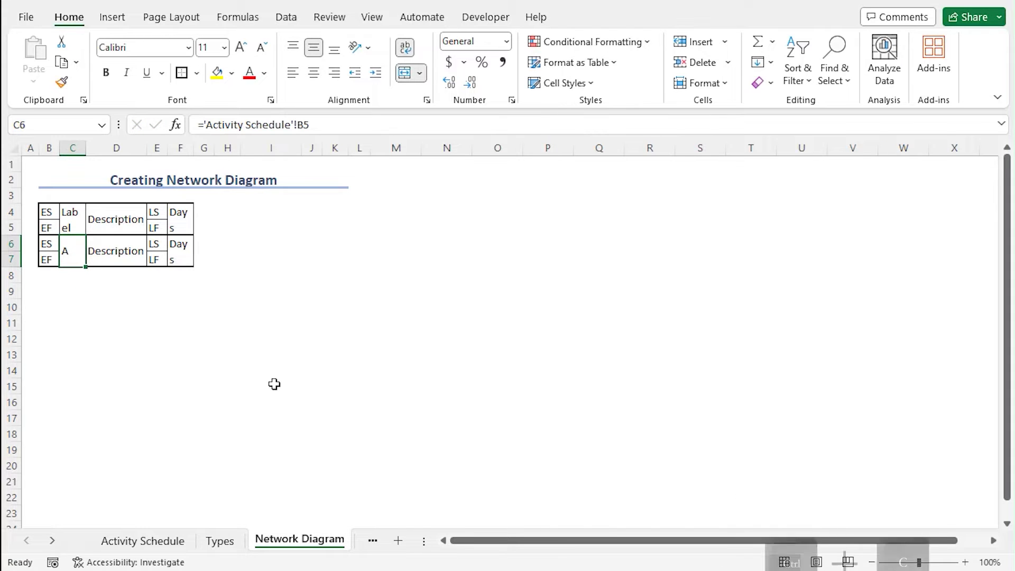
key("ctrl+c")
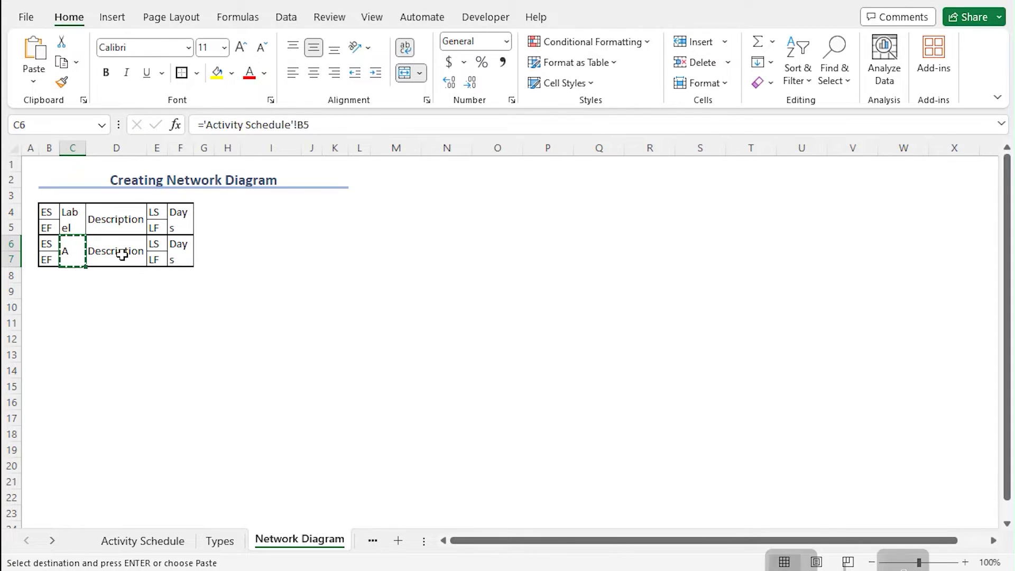
left_click(120, 253)
key("ctrl+v")
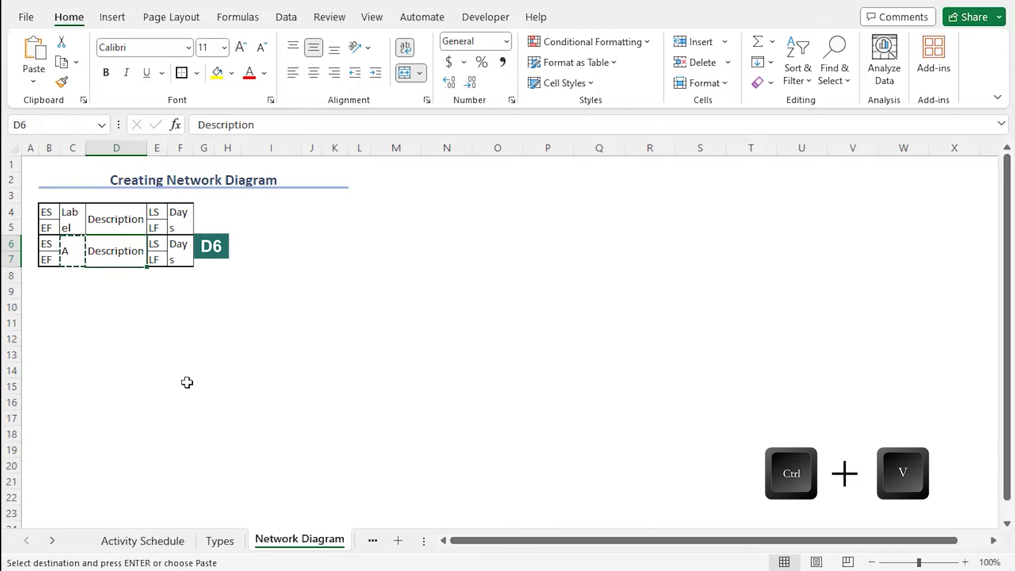
key("ctrl+v")
left_click(177, 249)
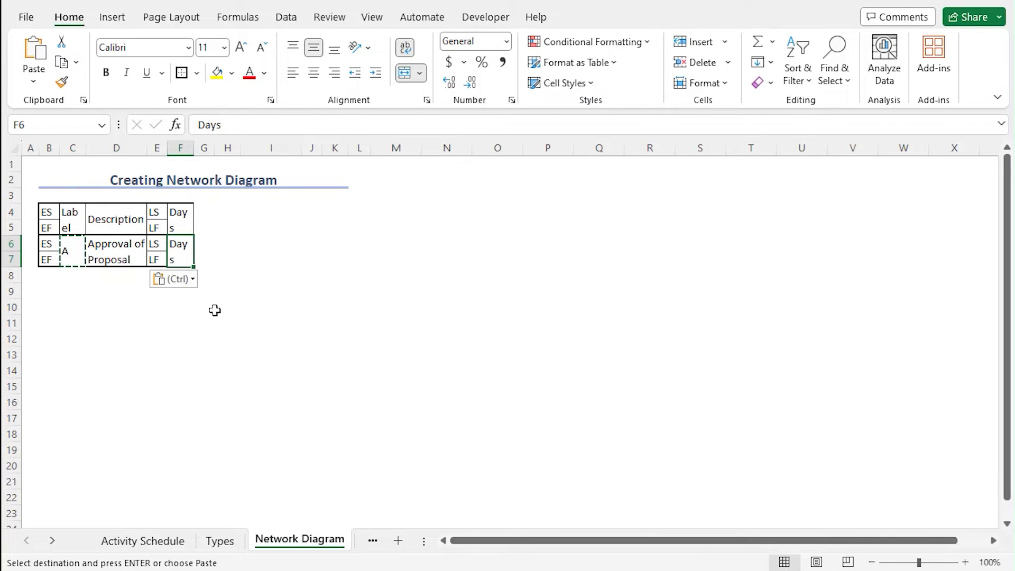
key("ctrl+v")
key("Escape")
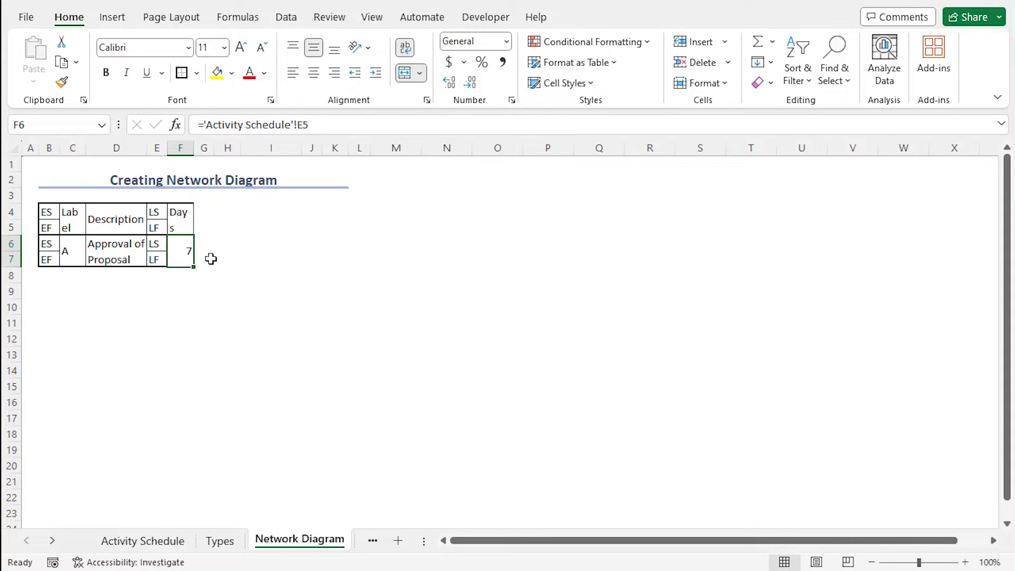
Copy the filled task box B6:F7 to G6 and inspect its formulas
left_click_drag(49, 247, 178, 255)
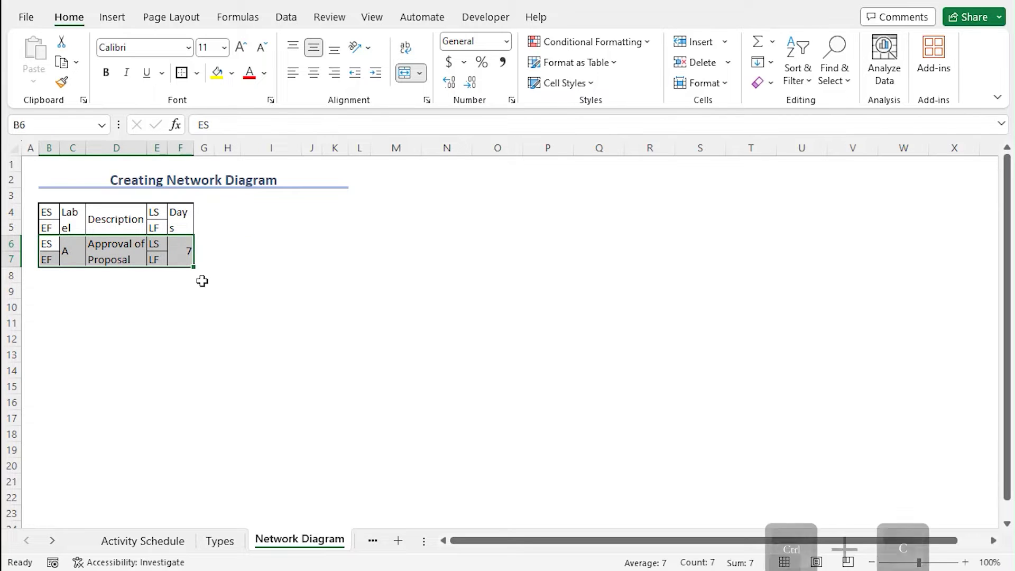
key("ctrl+c")
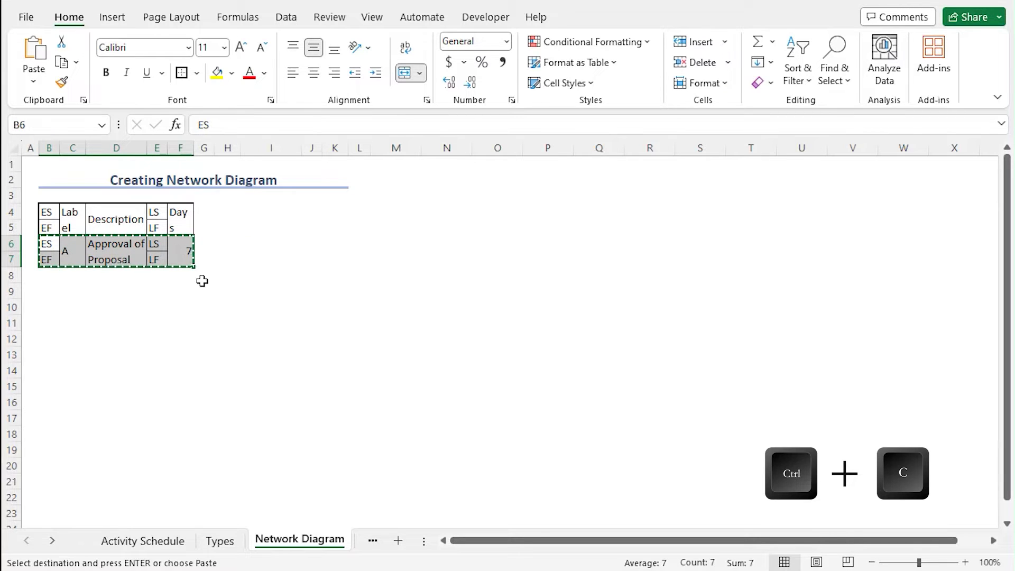
left_click(204, 243)
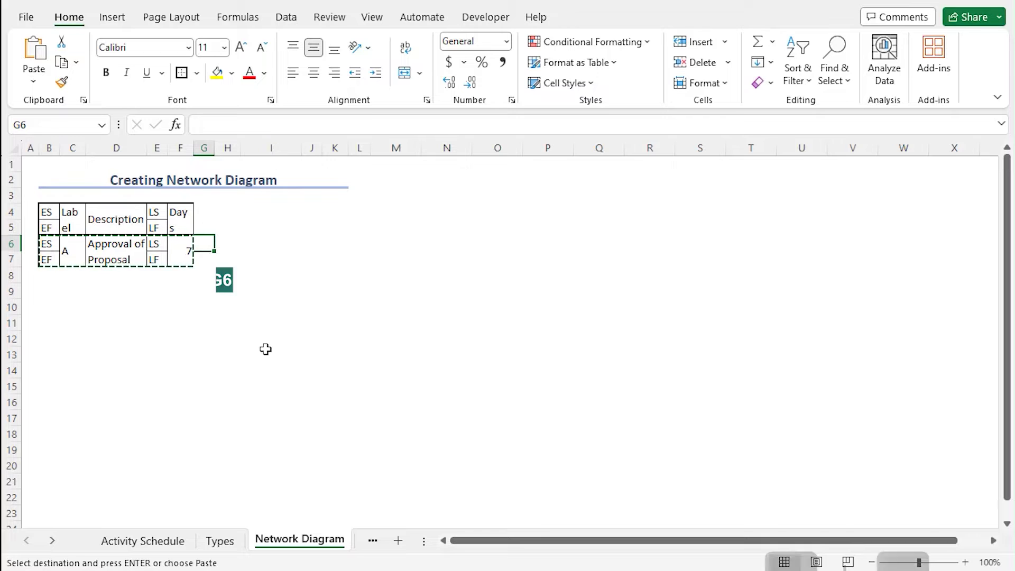
key("ctrl+v")
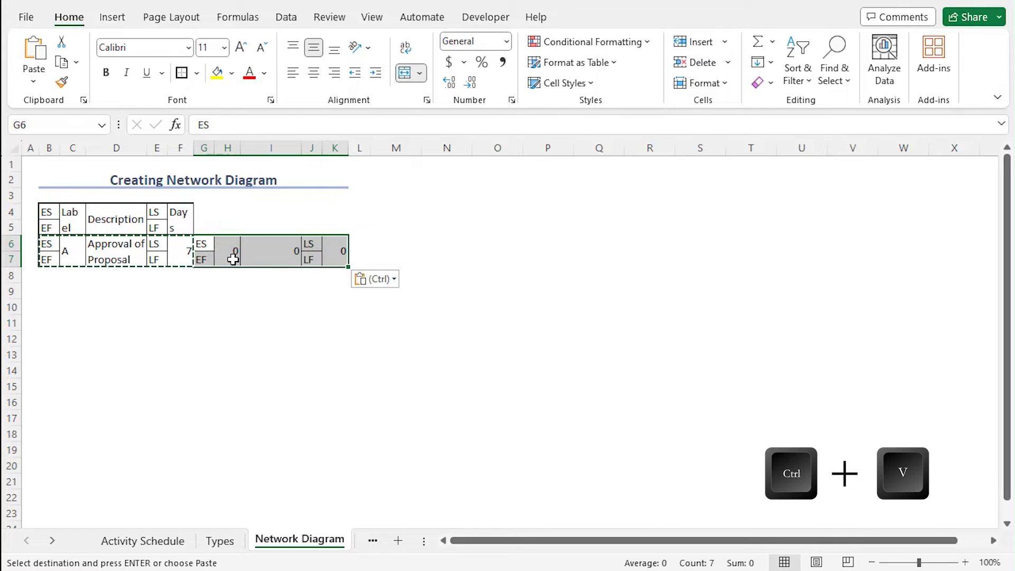
key("Escape")
left_click(233, 257)
left_click(270, 253)
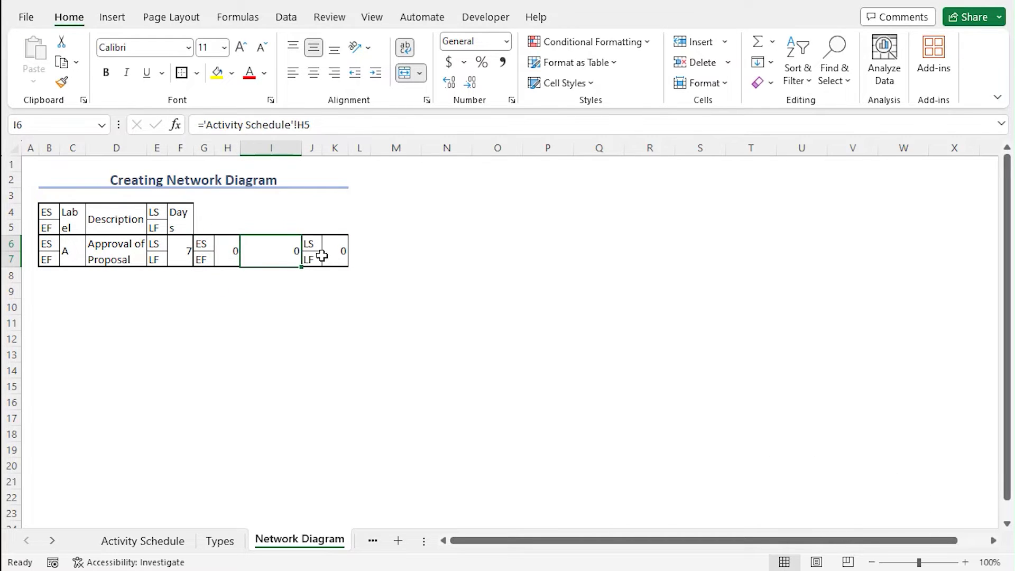
left_click(334, 256)
left_click(231, 251)
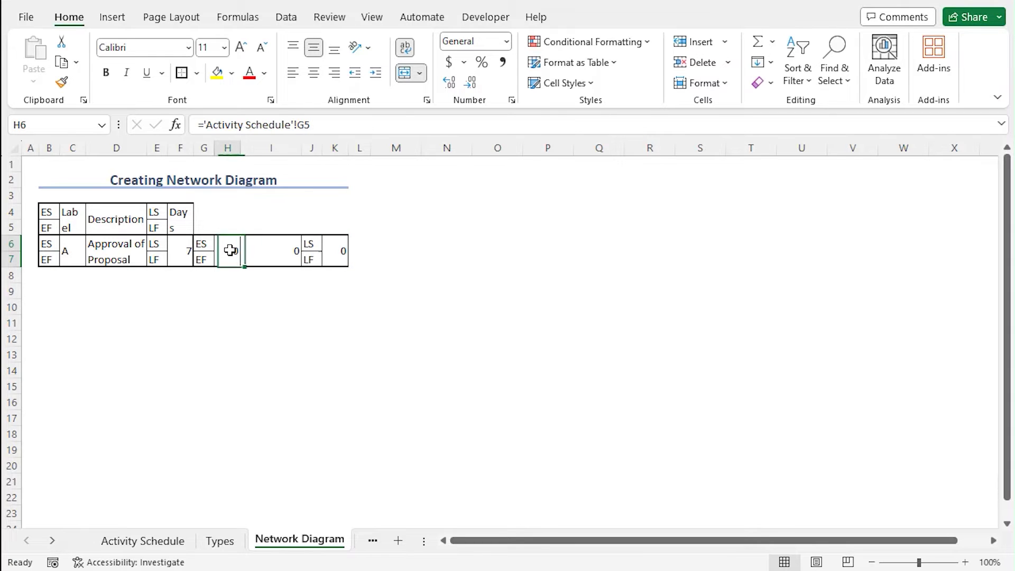
Relink the new box's label cell H6 to 'Activity Schedule'!B6 to show task B
left_click_drag(340, 122, 172, 143)
key("Delete")
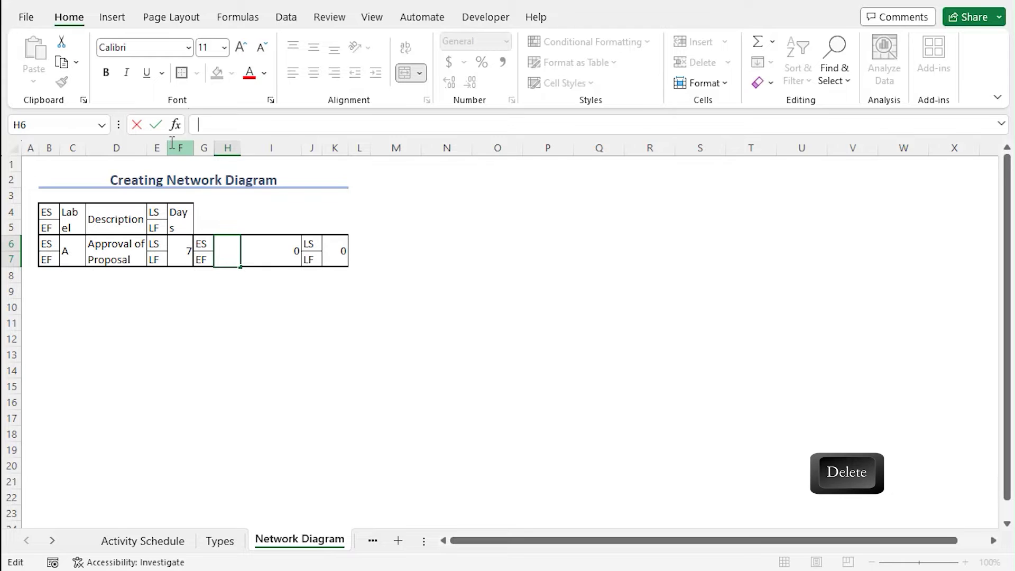
type("=")
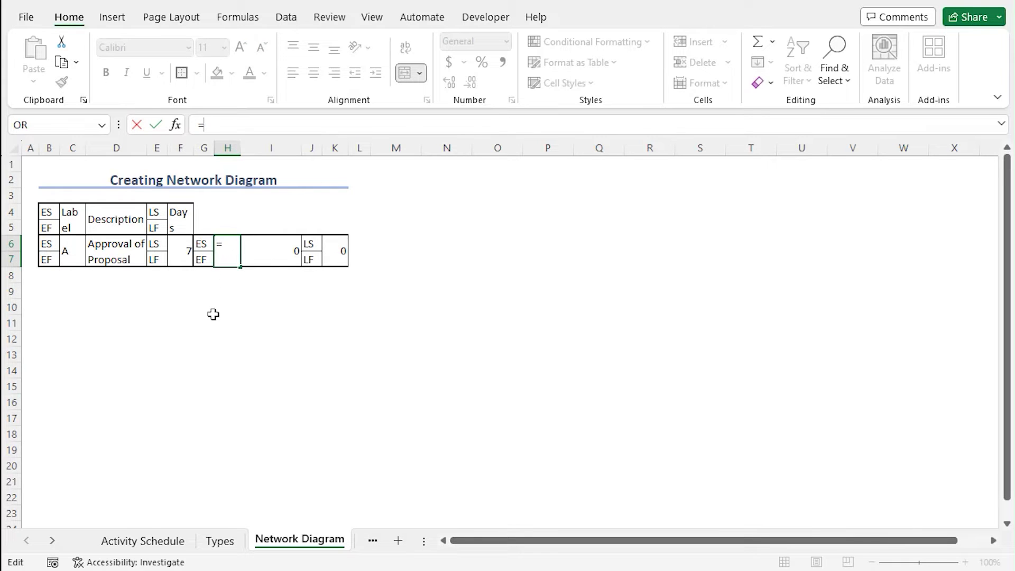
left_click(143, 539)
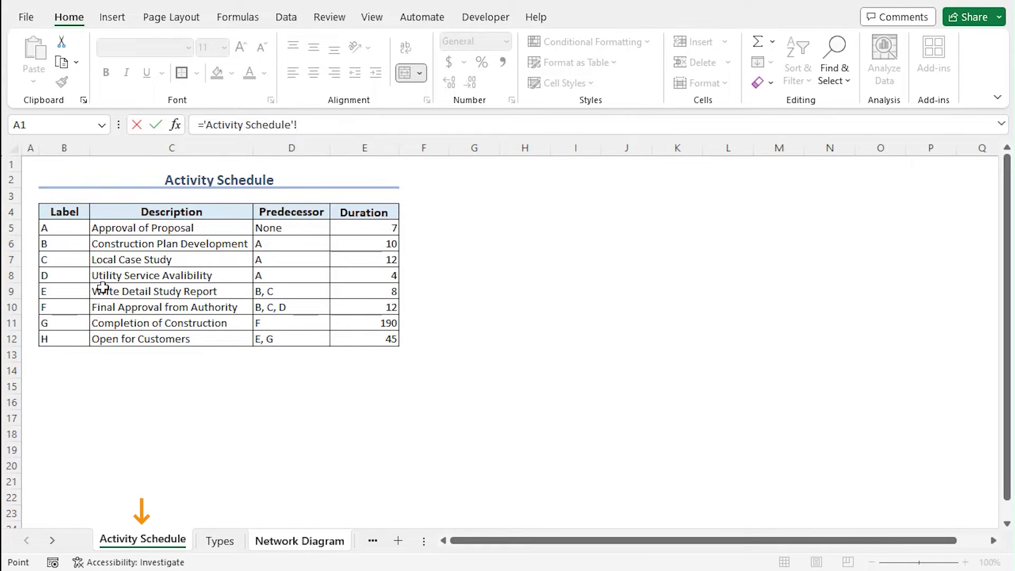
left_click(65, 243)
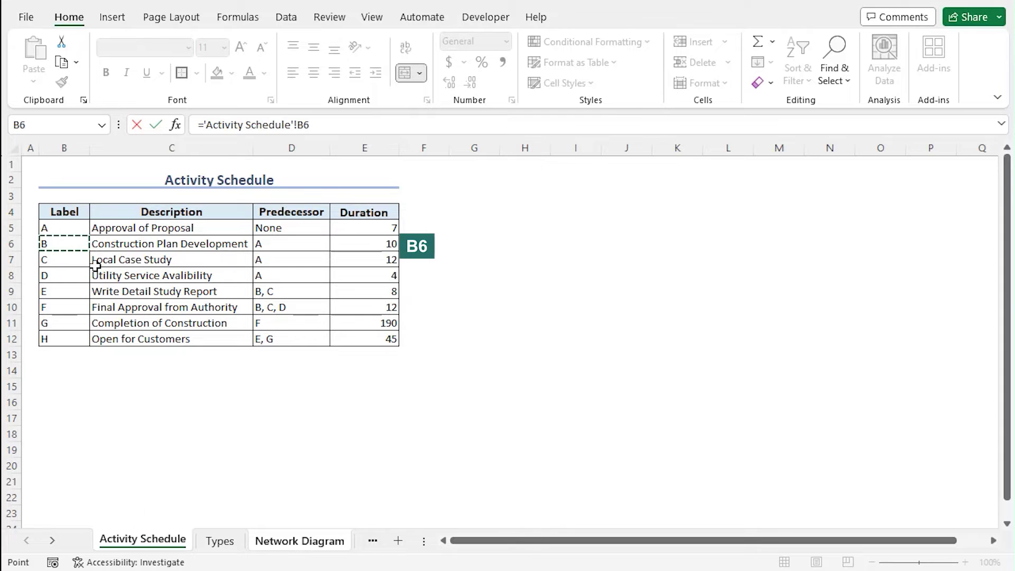
key("Return")
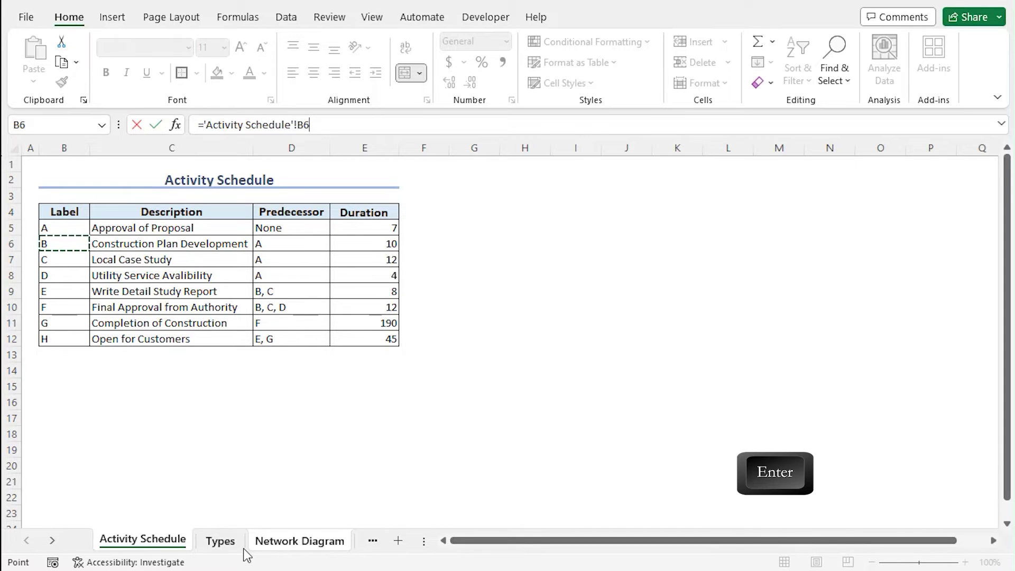
Paste the B link into I6 and K6 for Construction Plan and 10 days
key("ctrl+c")
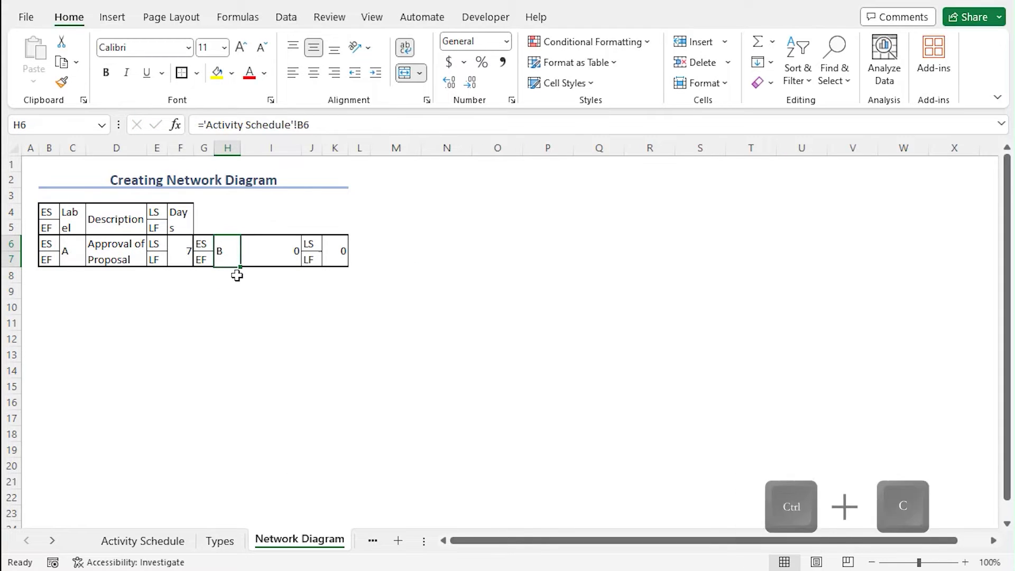
left_click(257, 254)
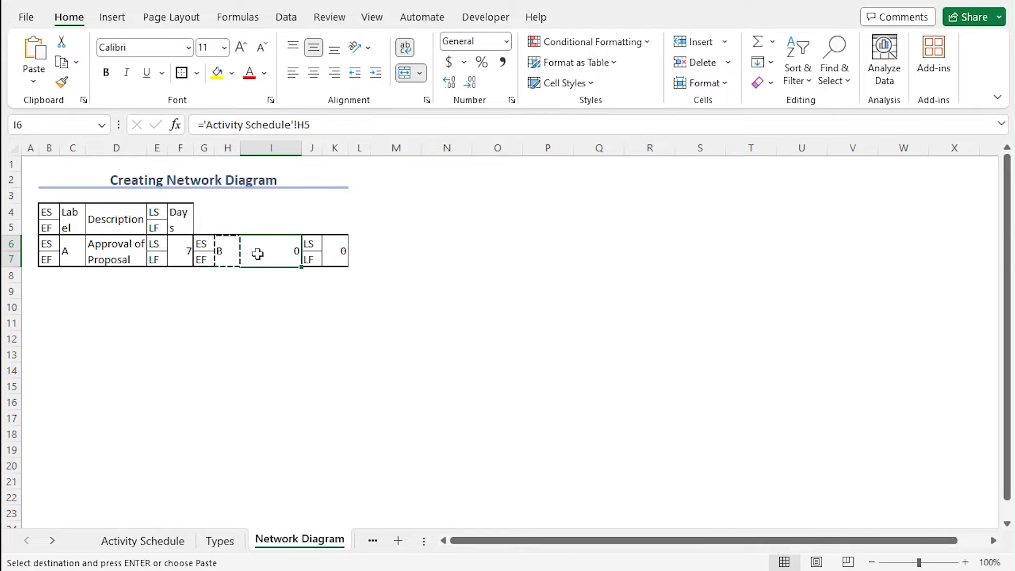
key("ctrl+v")
left_click(340, 254)
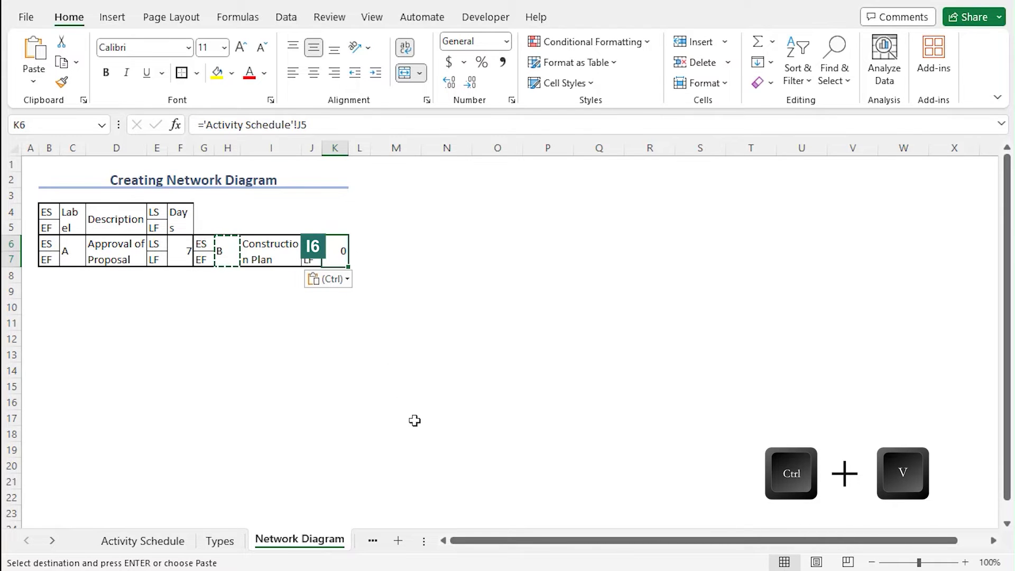
key("ctrl+v")
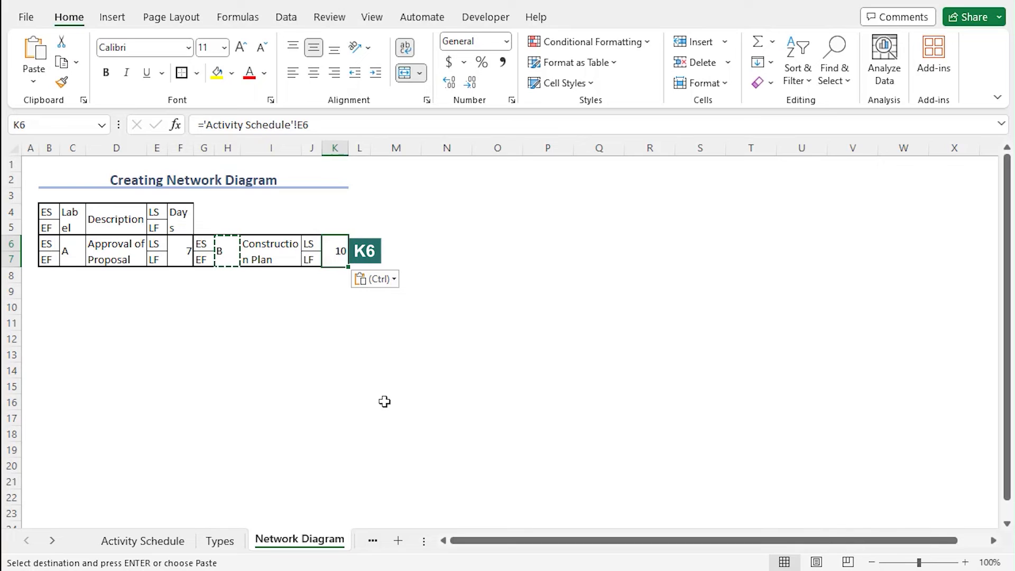
key("Escape")
key("Escape")
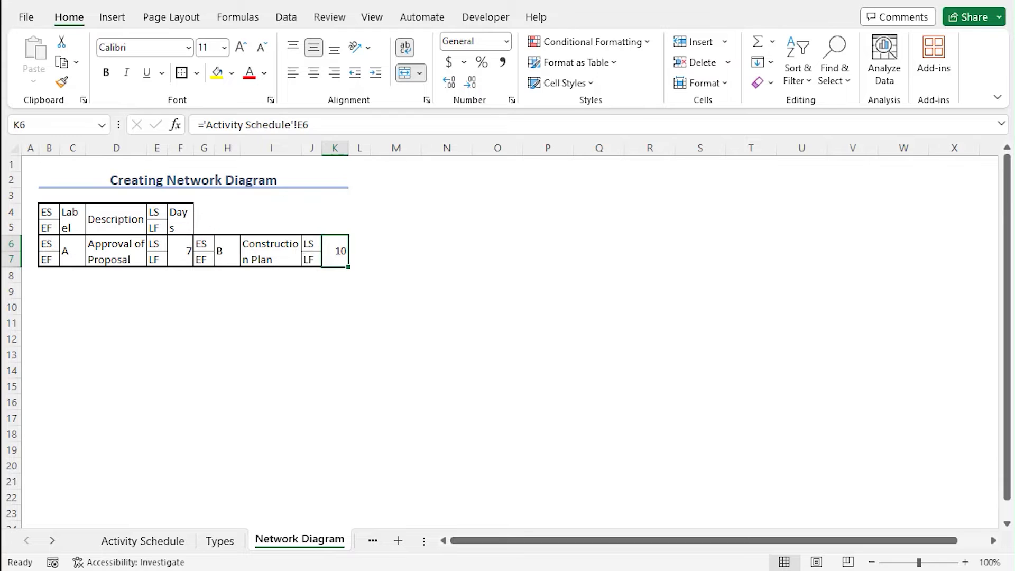
Fill boxes A and B (B6:K7) down to row 13 to create boxes C–H, then spot-check their links
left_click_drag(47, 242, 328, 263)
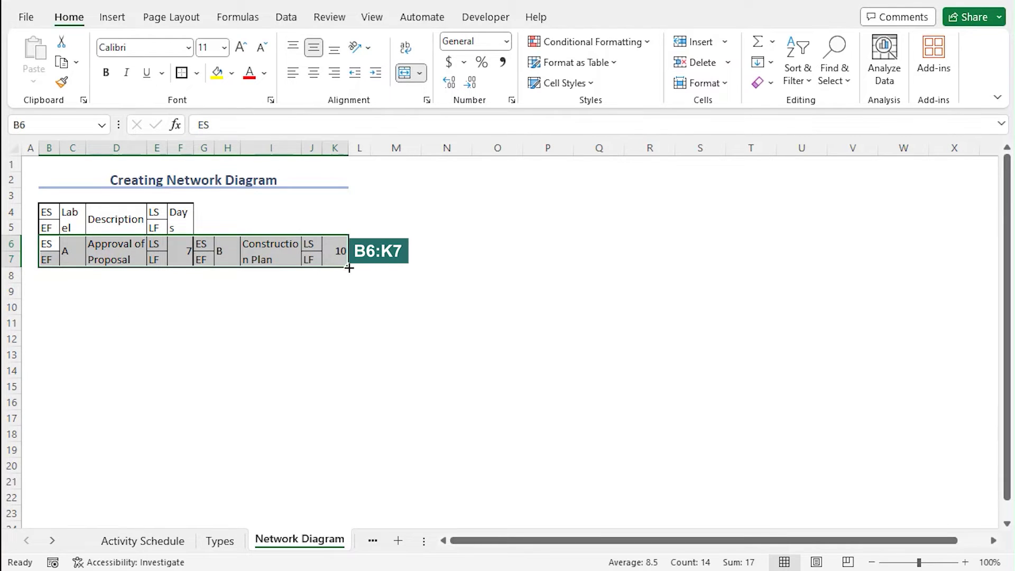
left_click_drag(346, 271, 350, 363)
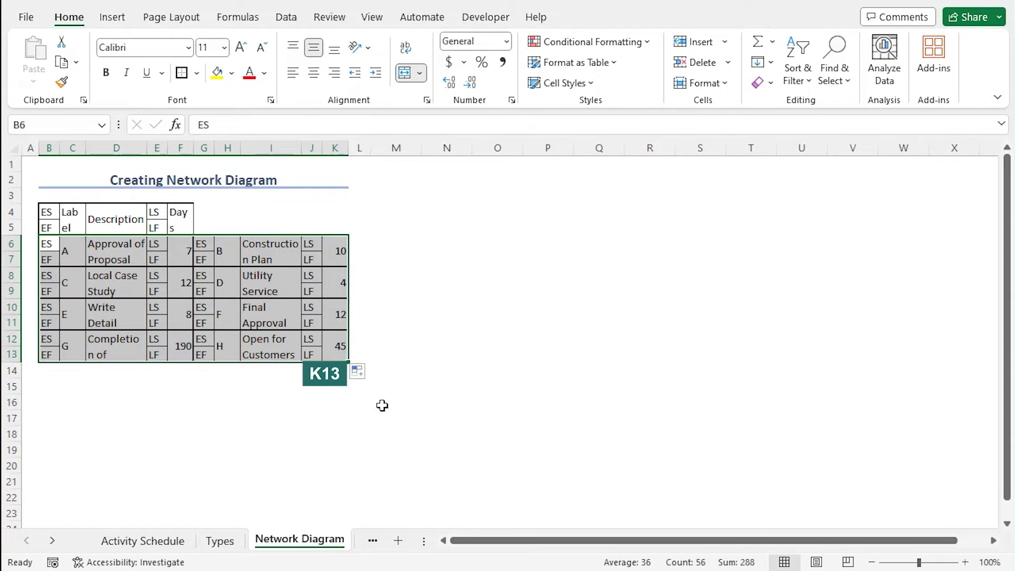
left_click(283, 449)
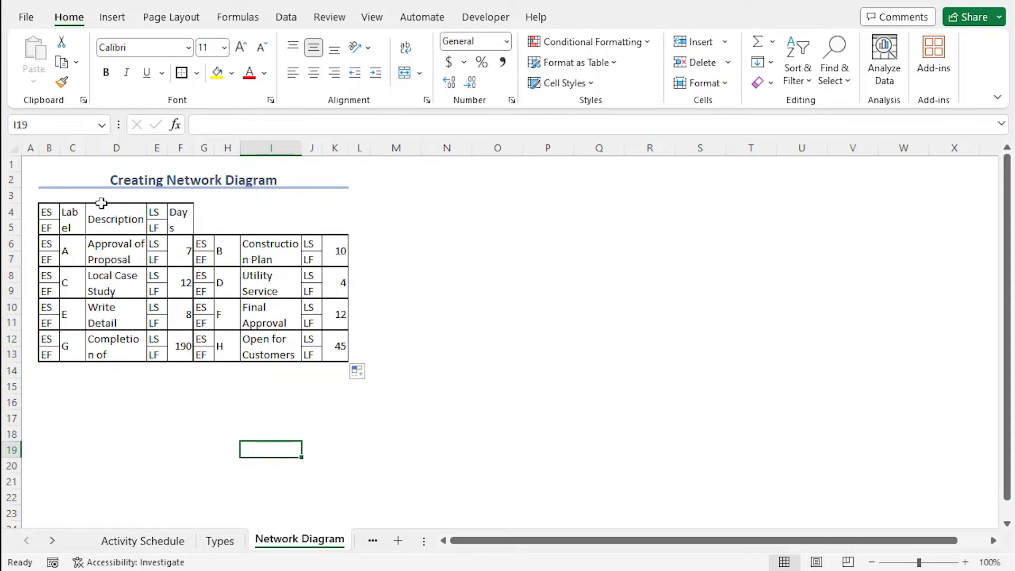
left_click(264, 350)
left_click(118, 347)
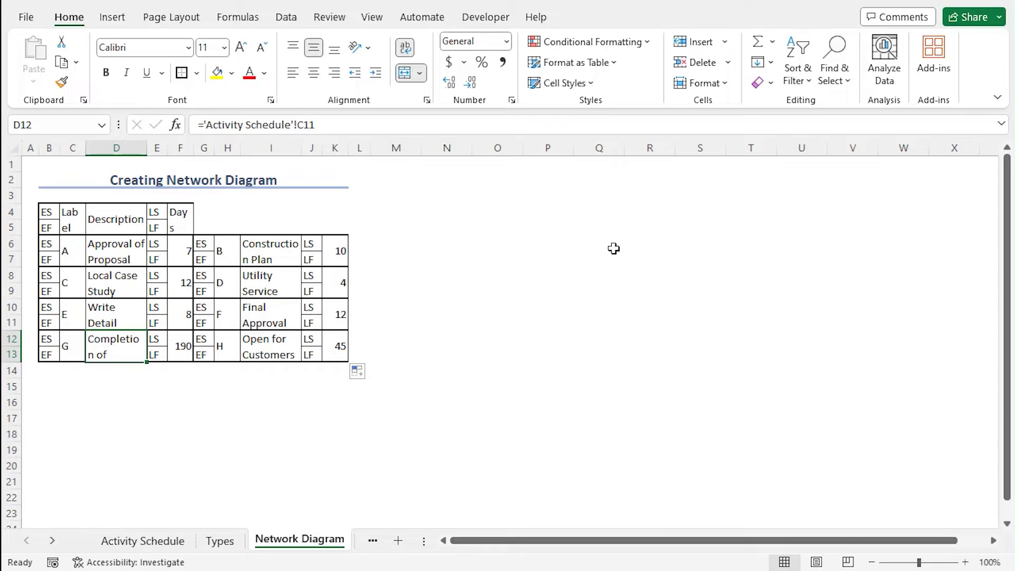
Freeze panes at column L so columns A–K stay put, and test by scrolling sideways
left_click(362, 147)
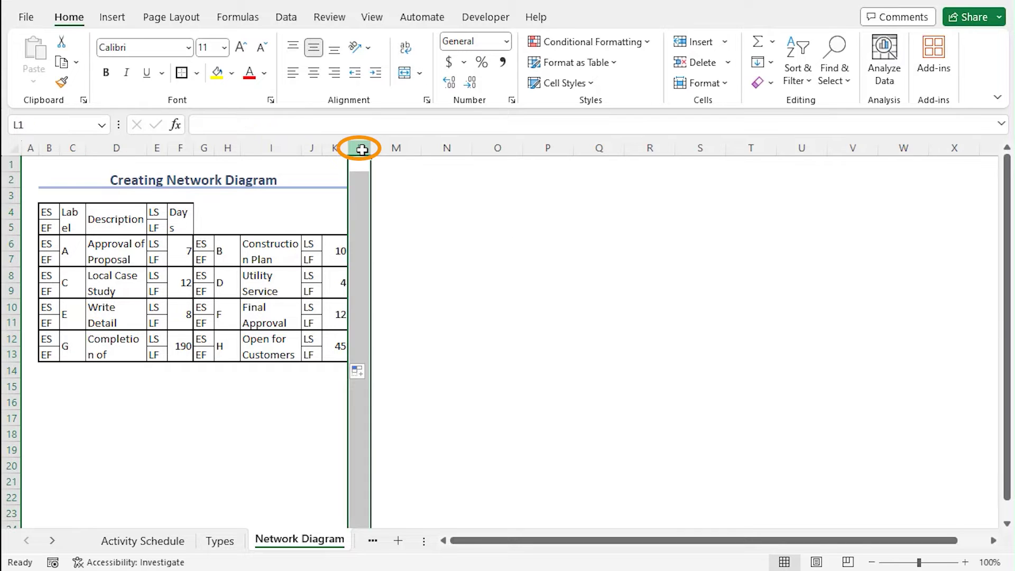
left_click(389, 20)
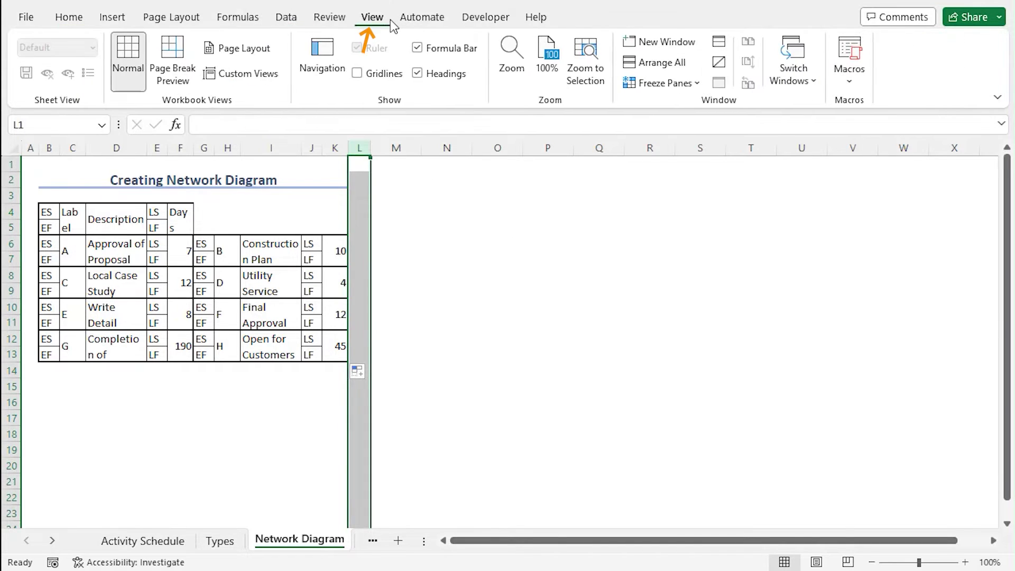
left_click(680, 85)
left_click(702, 124)
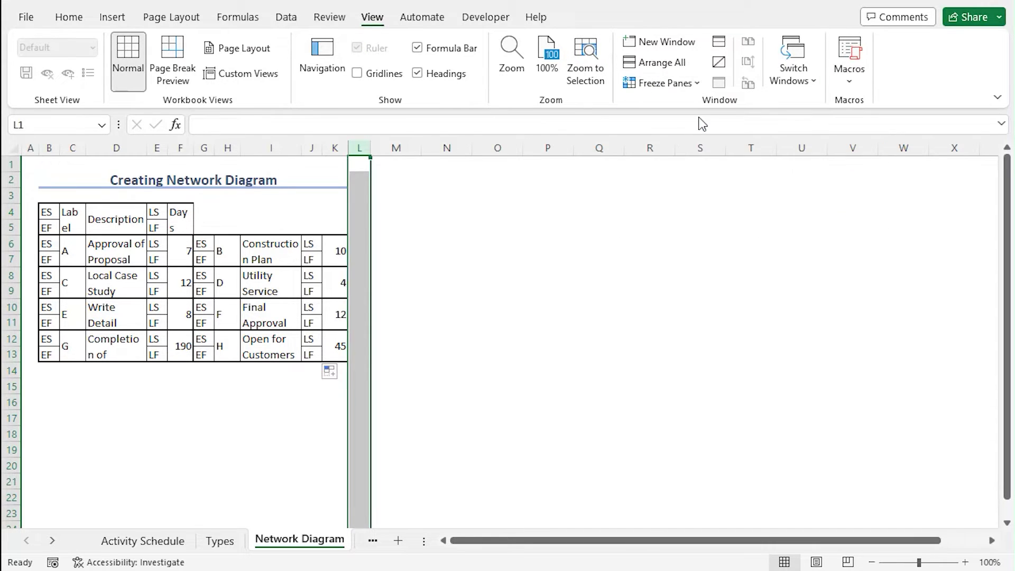
left_click(509, 289)
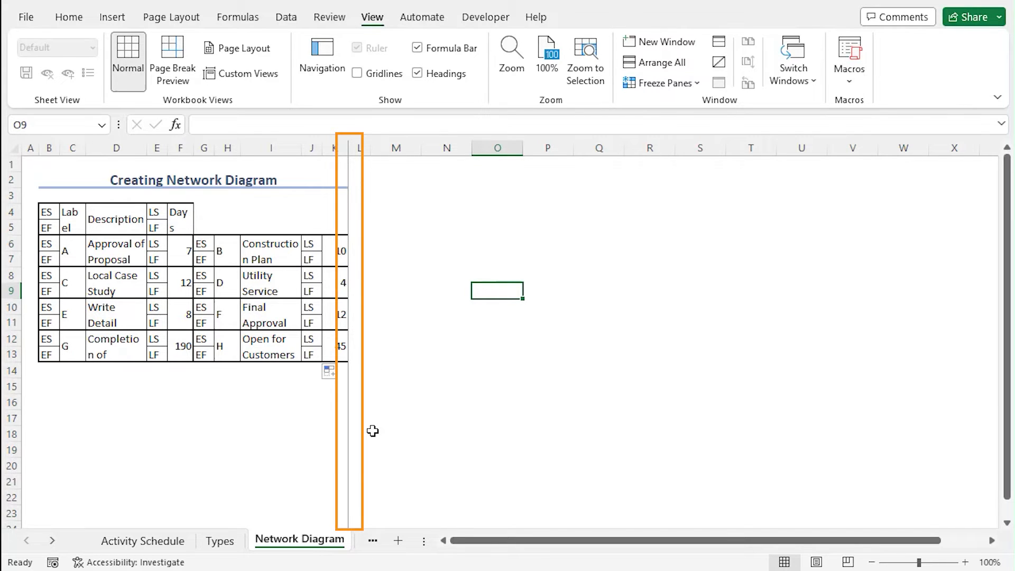
left_click_drag(503, 540, 503, 540)
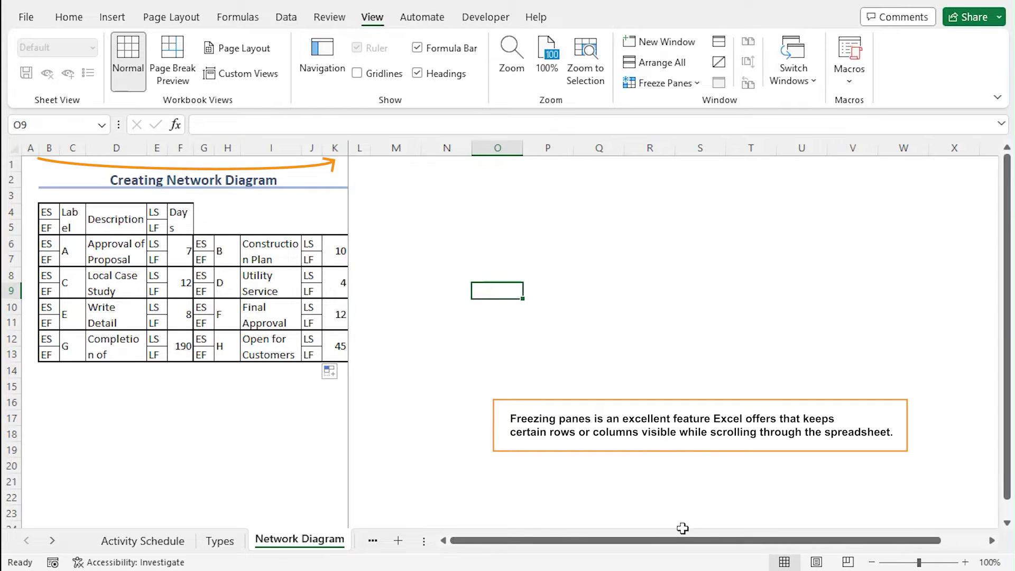
left_click_drag(648, 542, 812, 521)
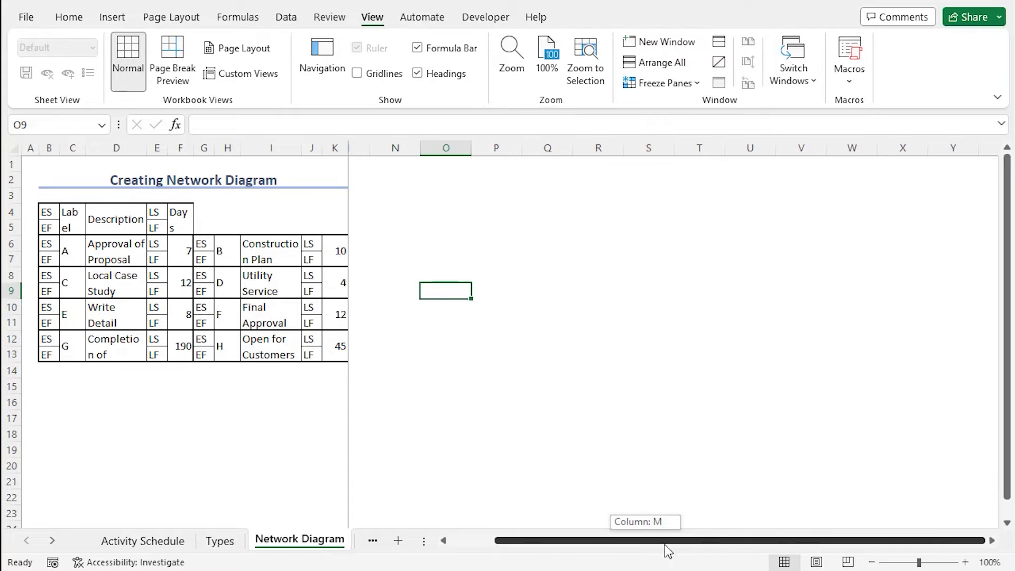
left_click_drag(665, 545, 556, 541)
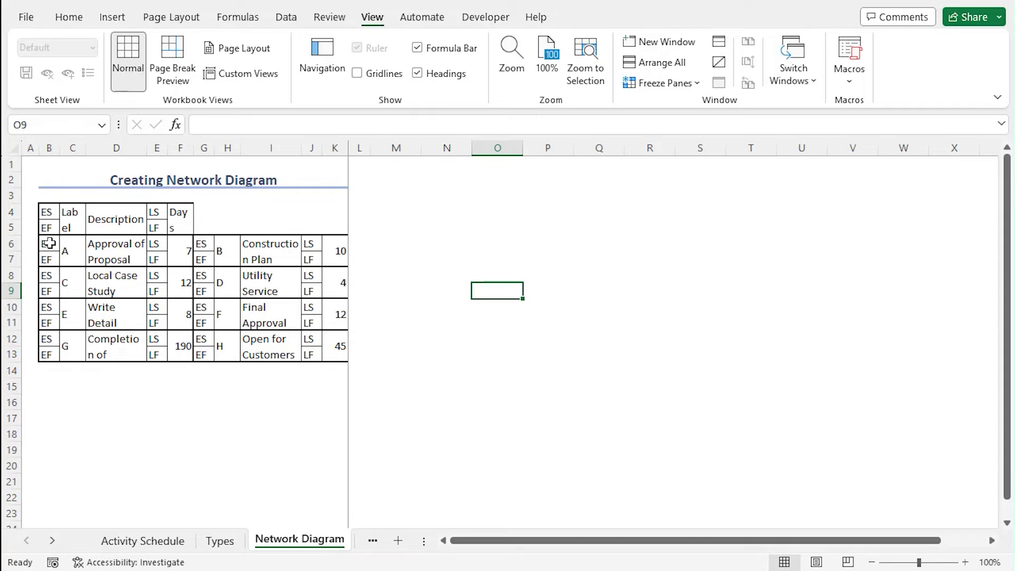
left_click_drag(49, 243, 182, 253)
Paste task box A as a linked picture at cell Q2
key("ctrl+c")
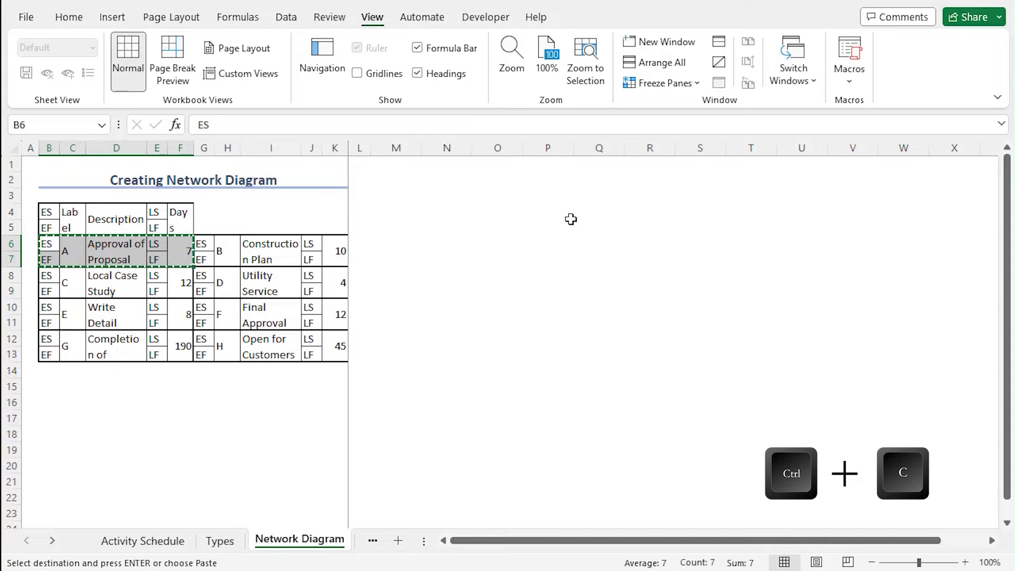
left_click(595, 184)
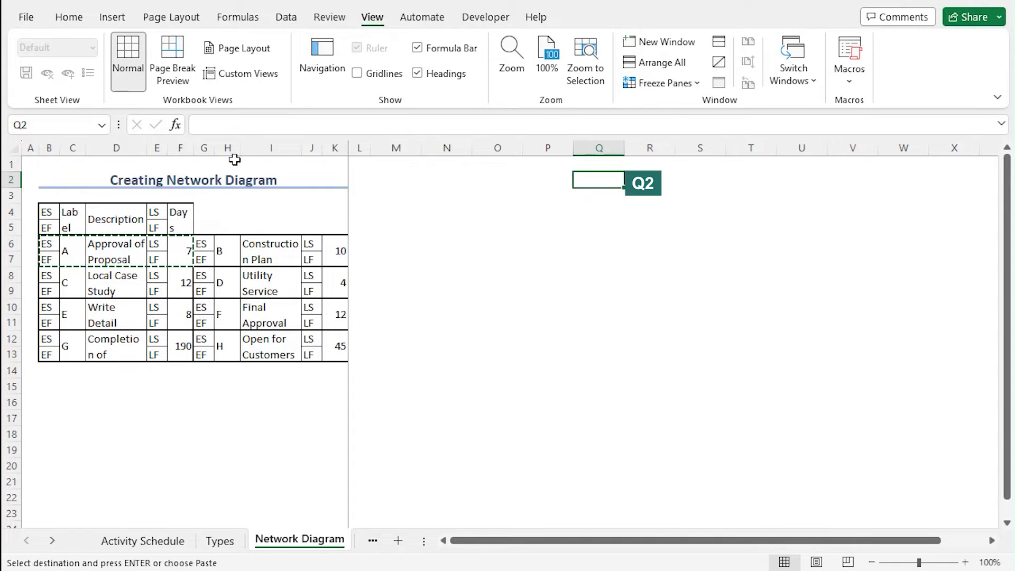
left_click(62, 21)
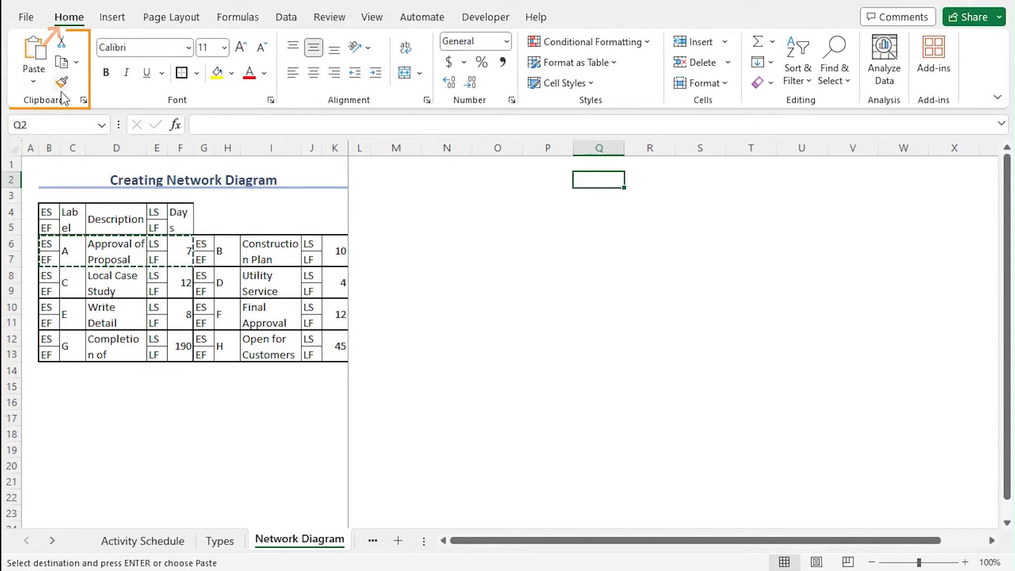
left_click(34, 83)
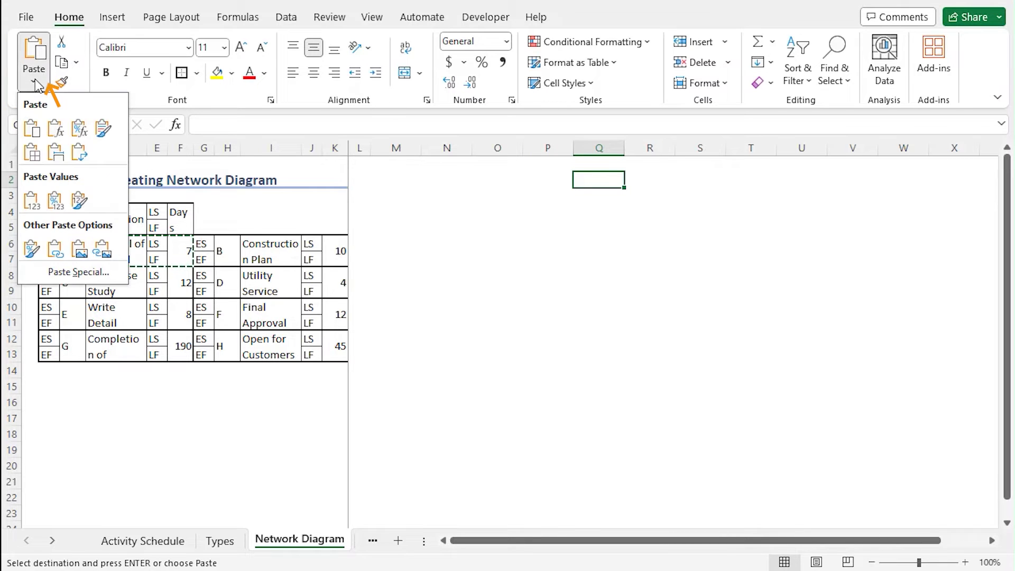
left_click(103, 255)
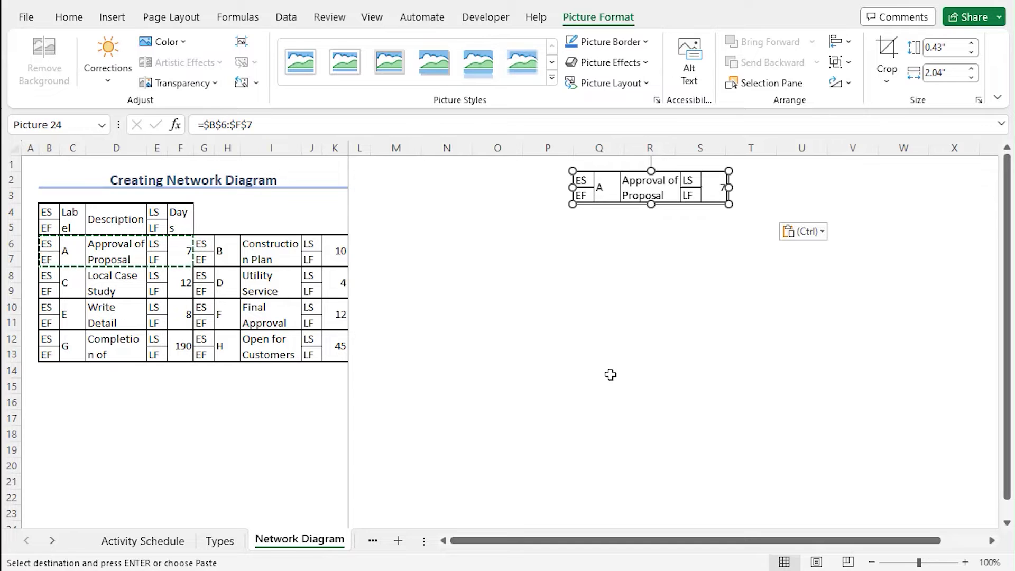
Paste linked pictures of boxes B, C and D at their diagram positions
left_click_drag(197, 242, 326, 252)
key("ctrl+c")
left_click(396, 241)
key("F4")
left_click_drag(47, 276, 338, 288)
key("ctrl+c")
left_click(581, 243)
key("F4")
key("ctrl+c")
left_click(784, 244)
key("F4")
Paste linked pictures of the remaining boxes E through H, placing H below F
left_click_drag(201, 306, 339, 322)
left_click(581, 307)
key("F4")
left_click_drag(47, 340, 338, 355)
key("ctrl+c")
left_click(784, 307)
key("F4")
left_click(581, 370)
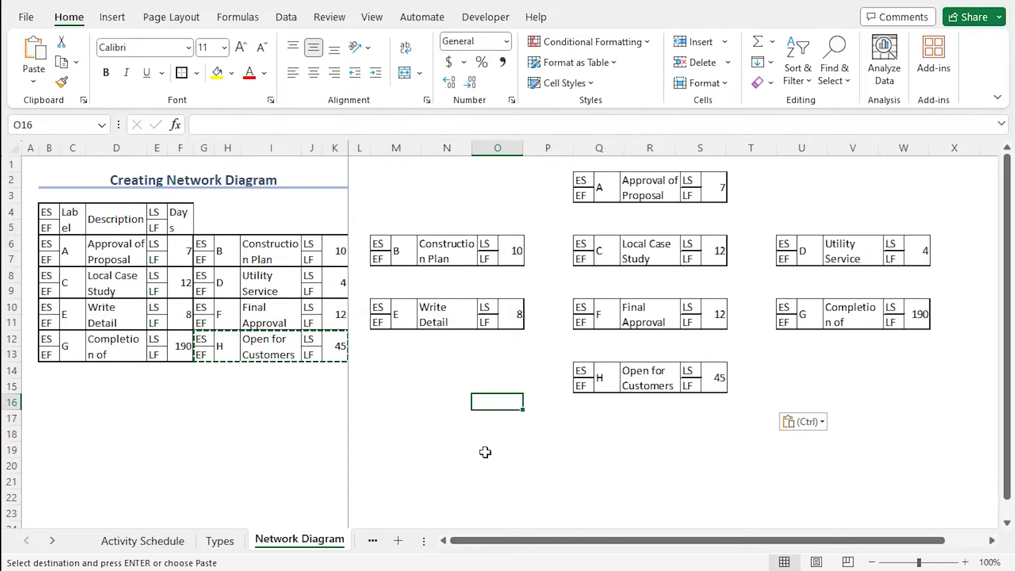
left_click(110, 20)
Draw a Line Arrow from box A to box C and duplicate spare arrows
left_click(210, 85)
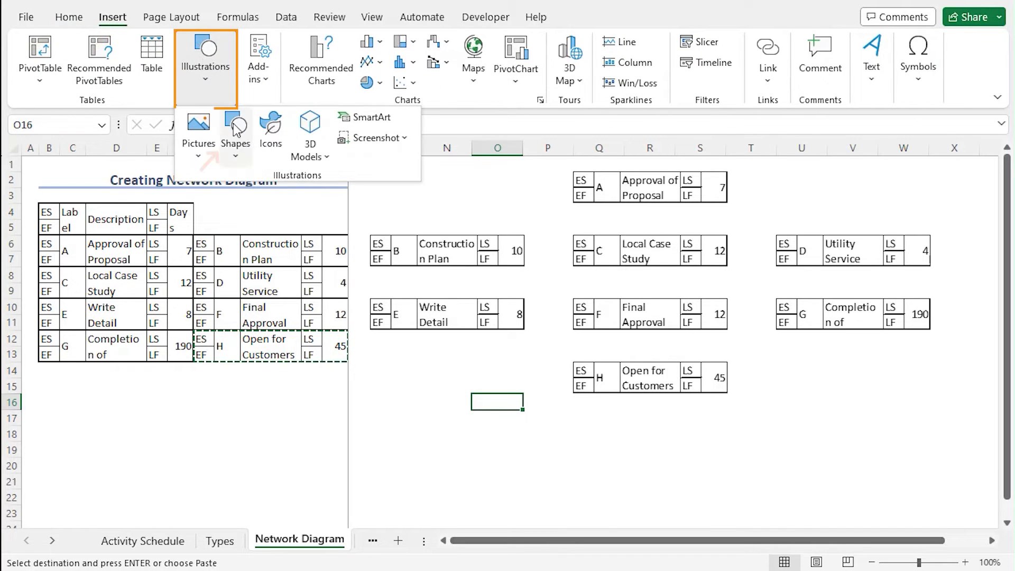
left_click(235, 138)
left_click(254, 201)
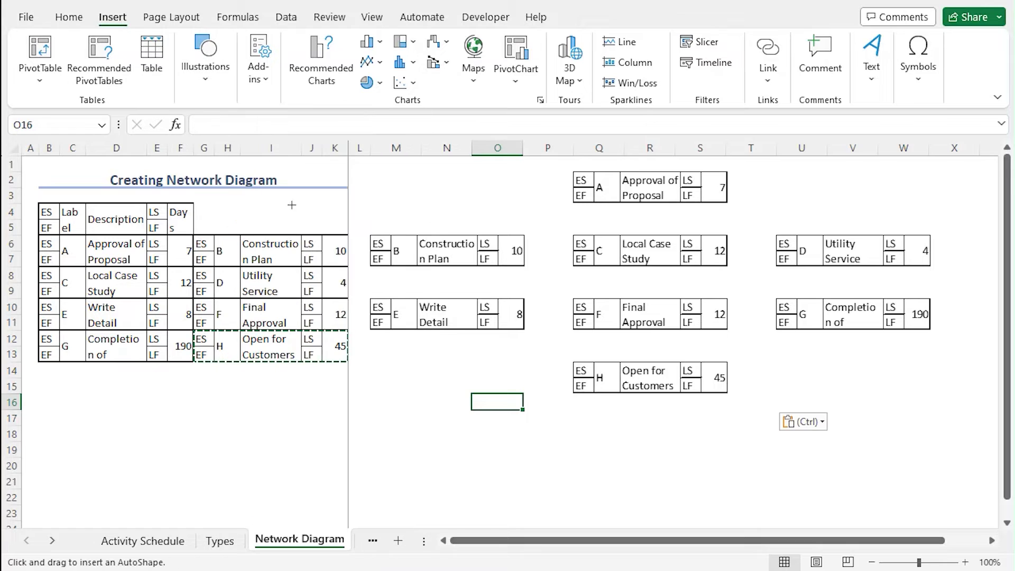
left_click_drag(652, 202, 617, 226)
left_click(651, 219, "shift")
left_click(808, 212, "shift")
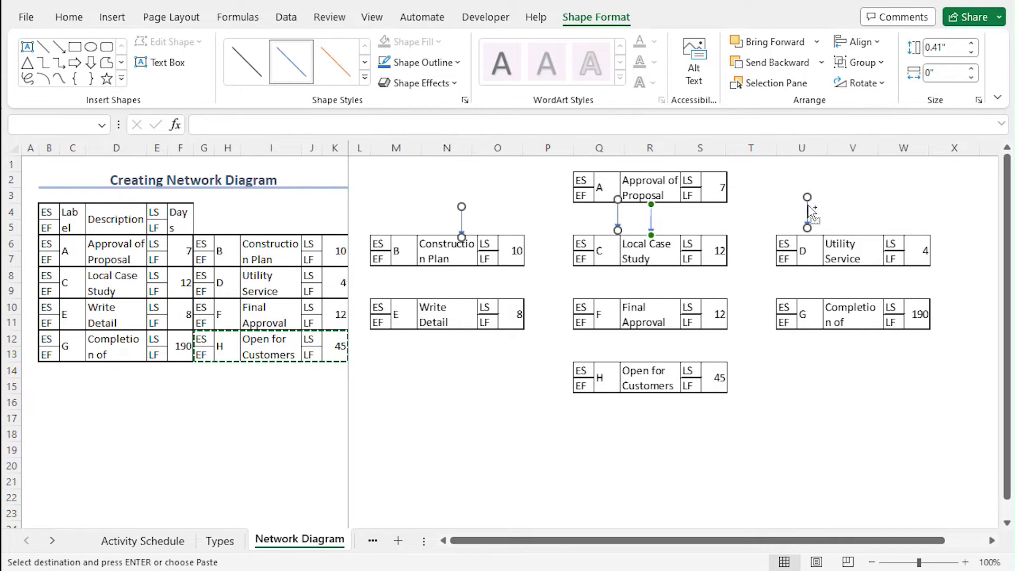
left_click_drag(808, 212, 812, 403)
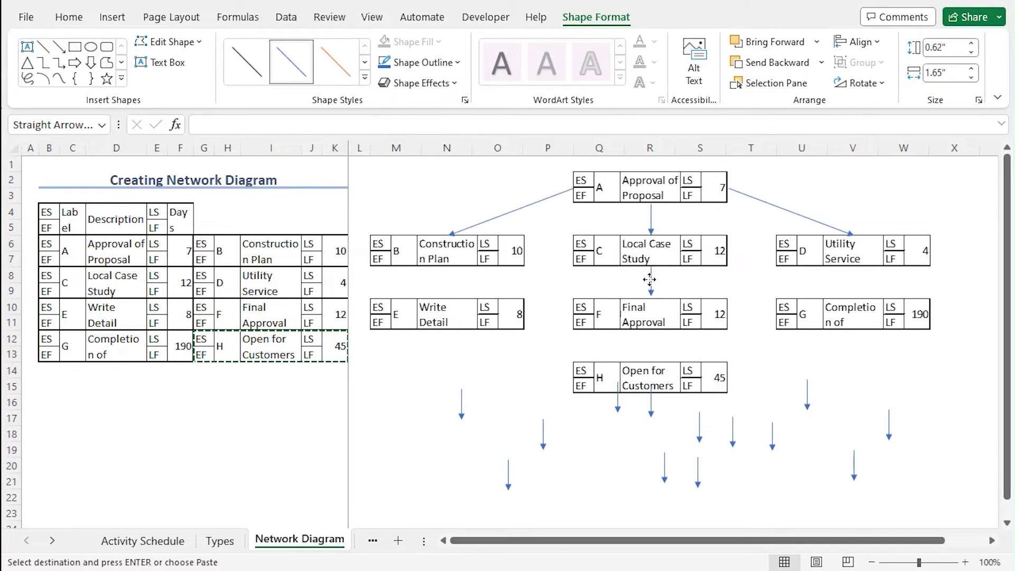
Connect arrows D→F, B→F, B→E, C→E, F→G, G→H and E→H
left_click_drag(741, 260, 649, 294)
left_click_drag(453, 268, 650, 290)
left_click_drag(544, 433, 448, 283)
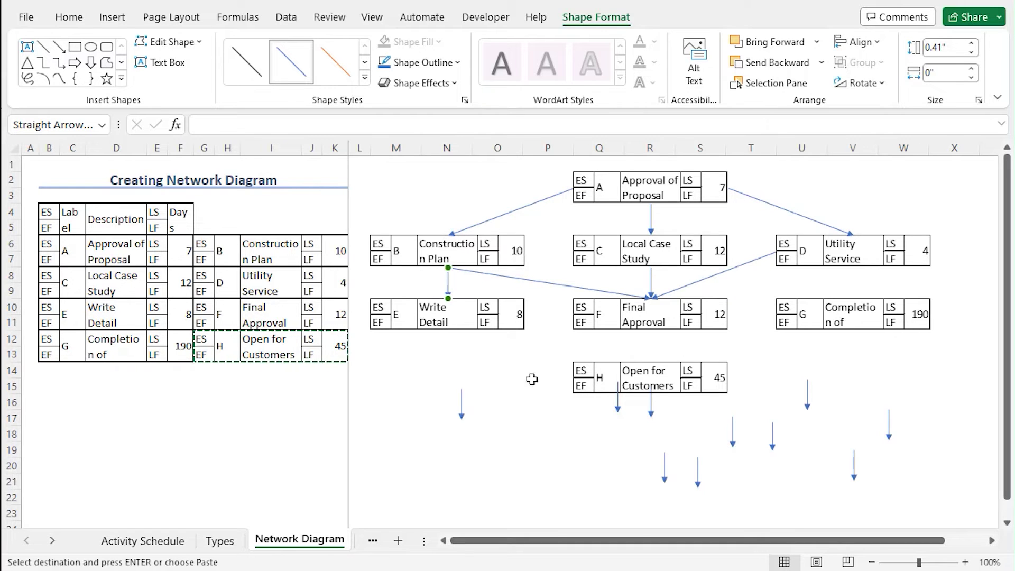
left_click_drag(462, 390, 573, 252)
left_click_drag(665, 453, 729, 315)
left_click_drag(807, 381, 854, 332)
left_click_drag(618, 383, 573, 378)
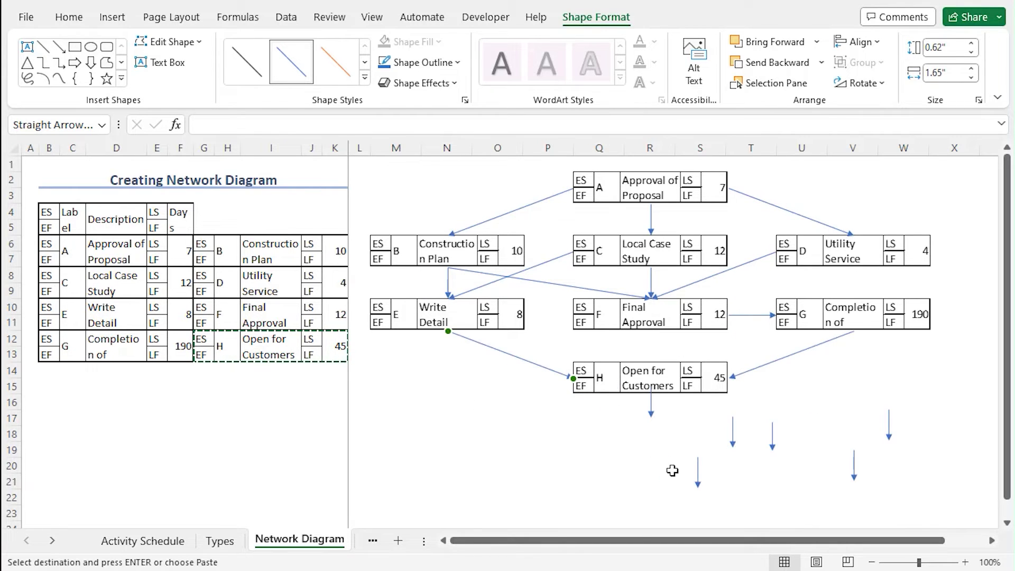
Delete the six leftover loose arrows below the diagram
left_click(672, 471)
left_click(652, 412)
left_click(697, 466, "shift")
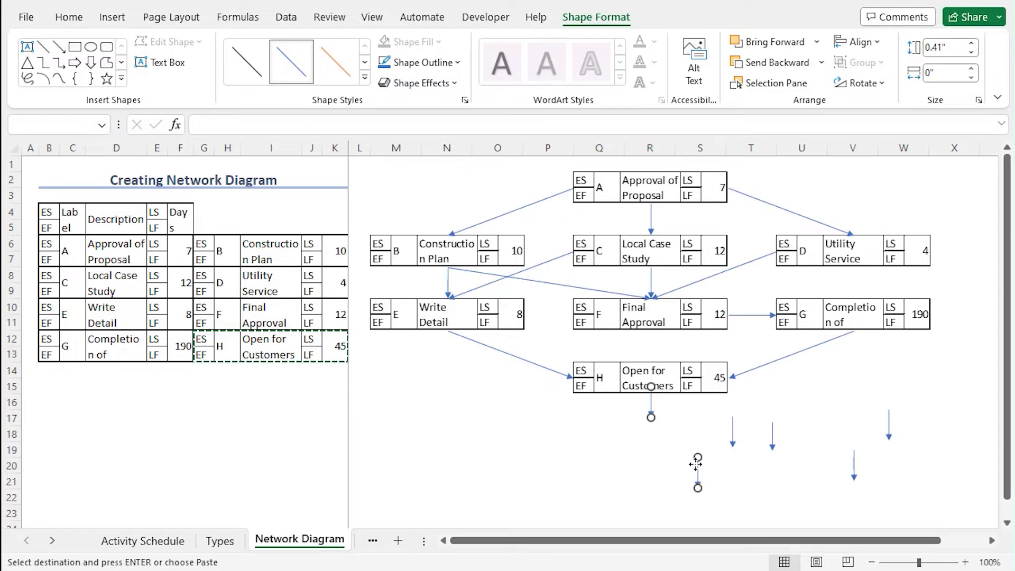
left_click(733, 441, "shift")
left_click(773, 442, "shift")
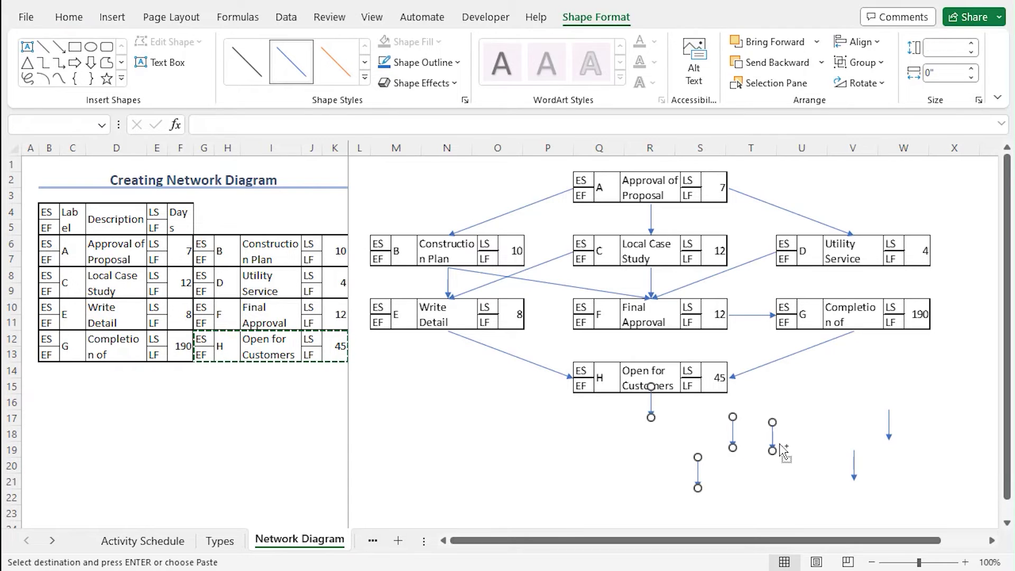
left_click(855, 468, "shift")
left_click(889, 441, "shift")
key("Delete")
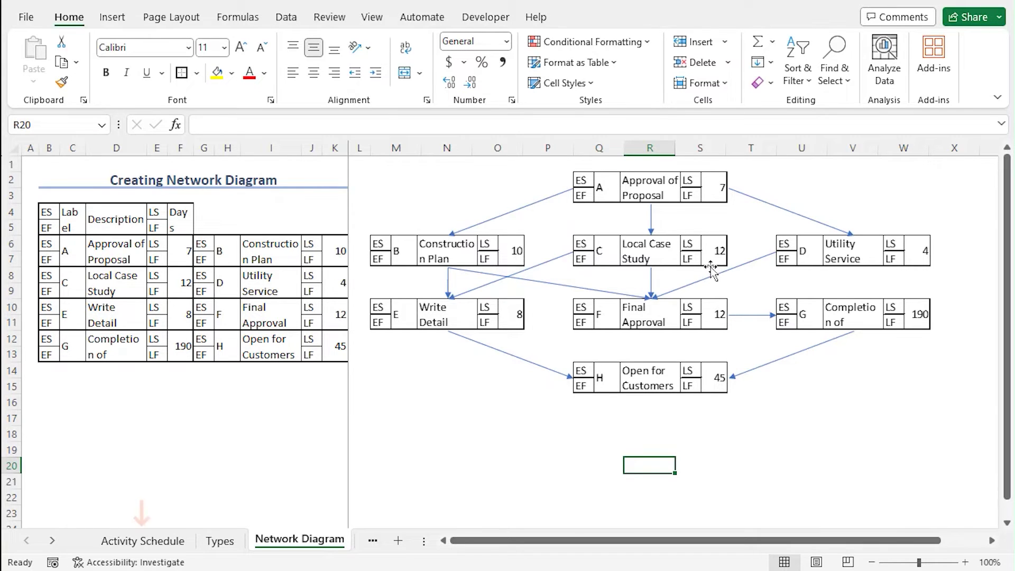
Switch back to the Activity Schedule sheet listing tasks A–H
left_click(155, 542)
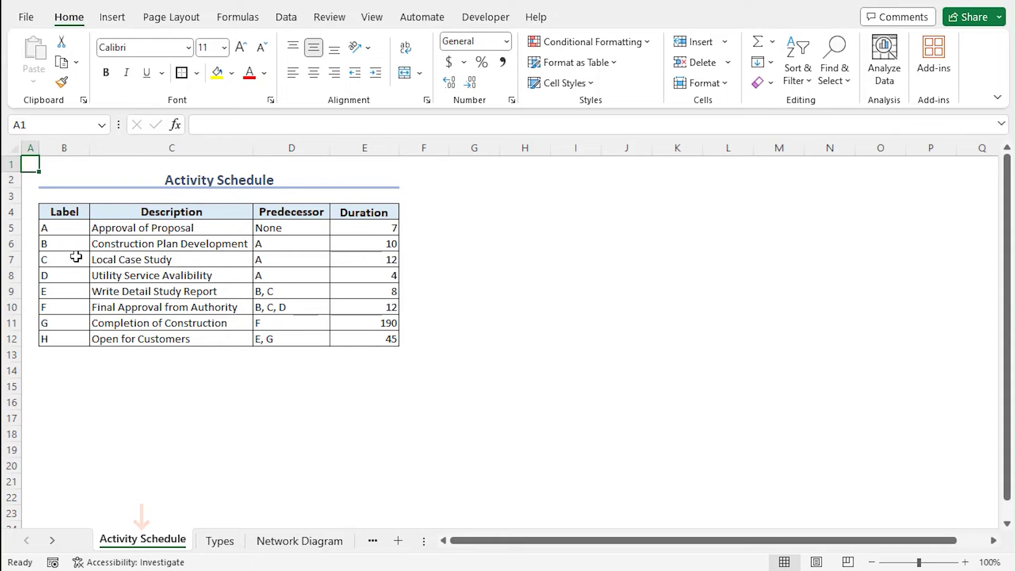
Change the Local Case Study duration in E7 from 12 to 14, then return to the Network Diagram sheet
left_click(382, 260)
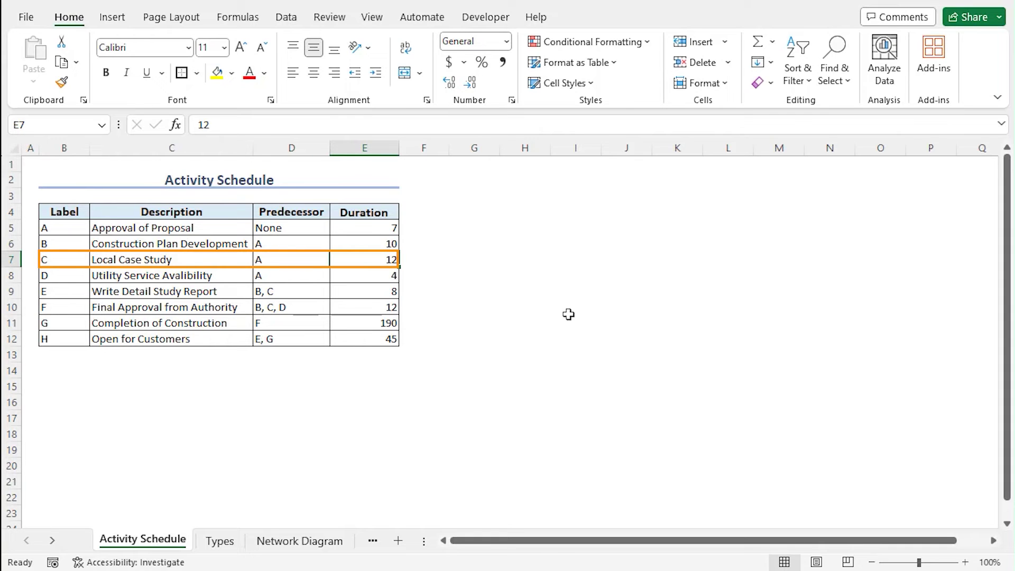
type("14")
key("Return")
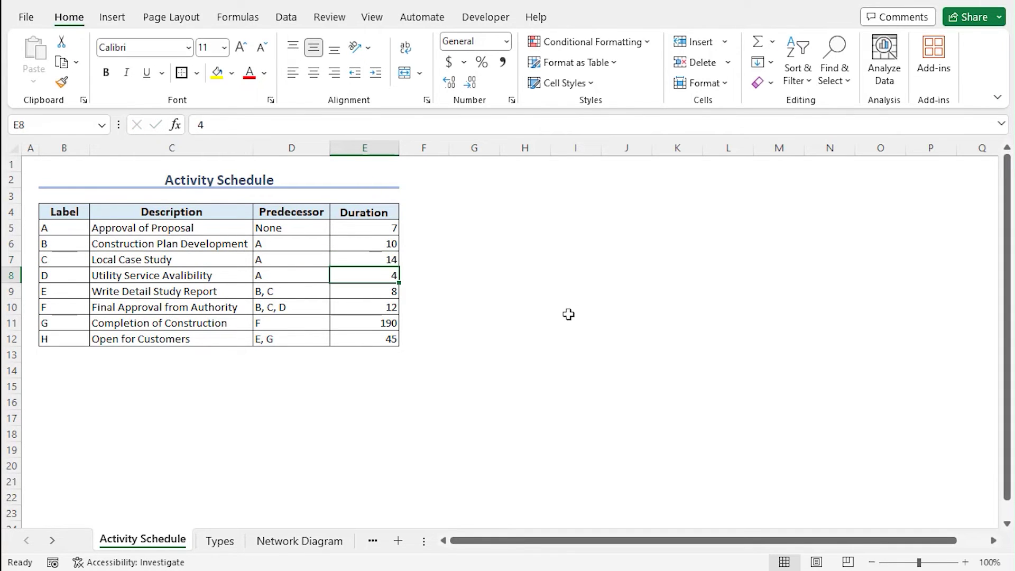
left_click(270, 544)
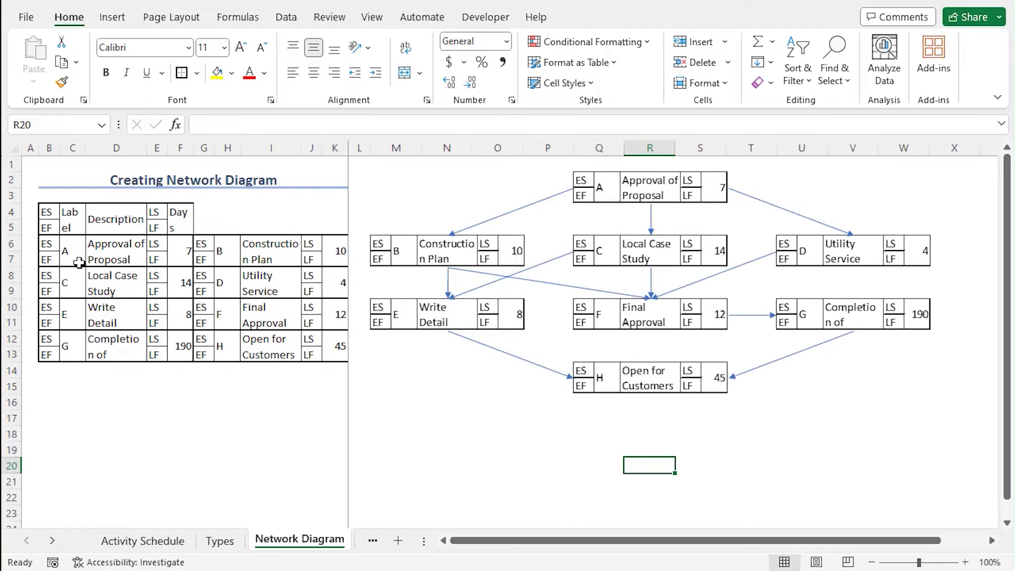
Enter 7 as task A's early finish in cell B7
left_click(56, 260)
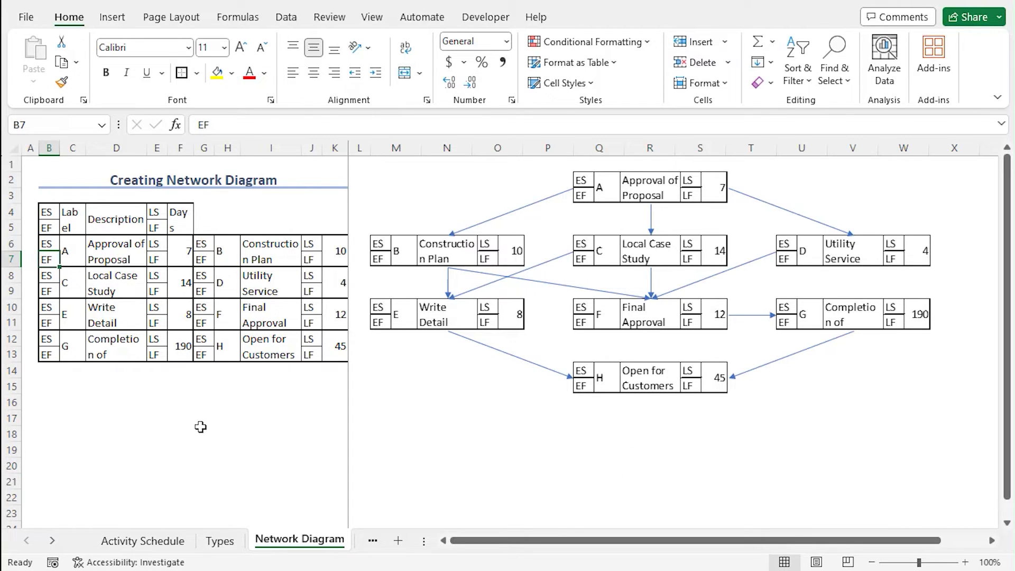
type("7")
key("Return")
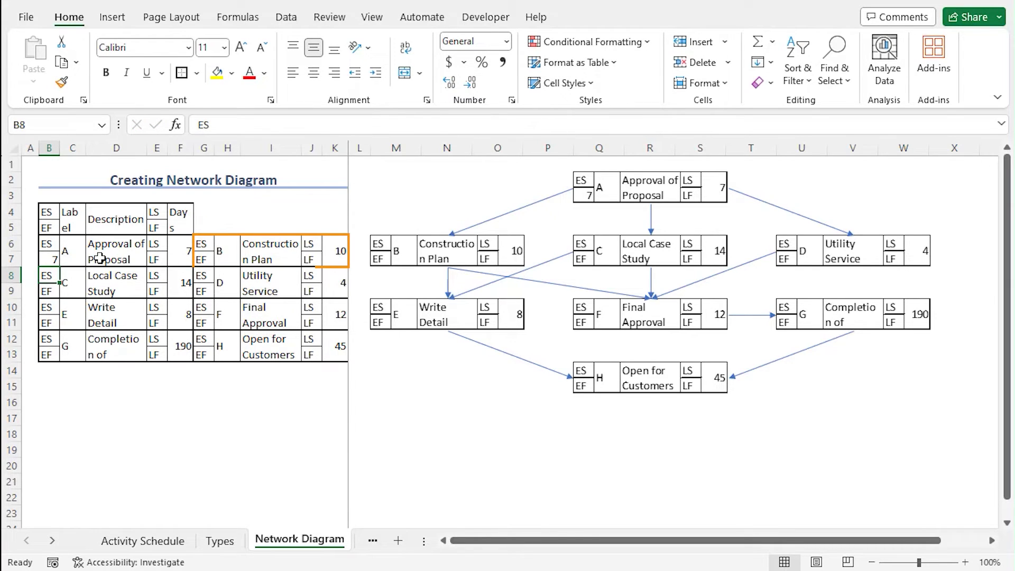
left_click(203, 243)
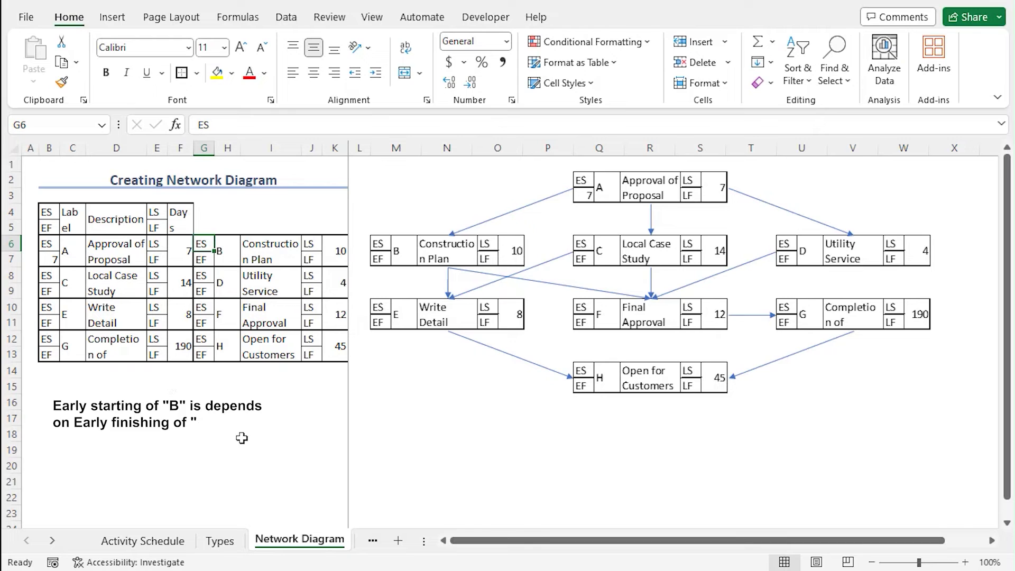
Set task B's early start in G6 to =B7, A's early finish
type("=")
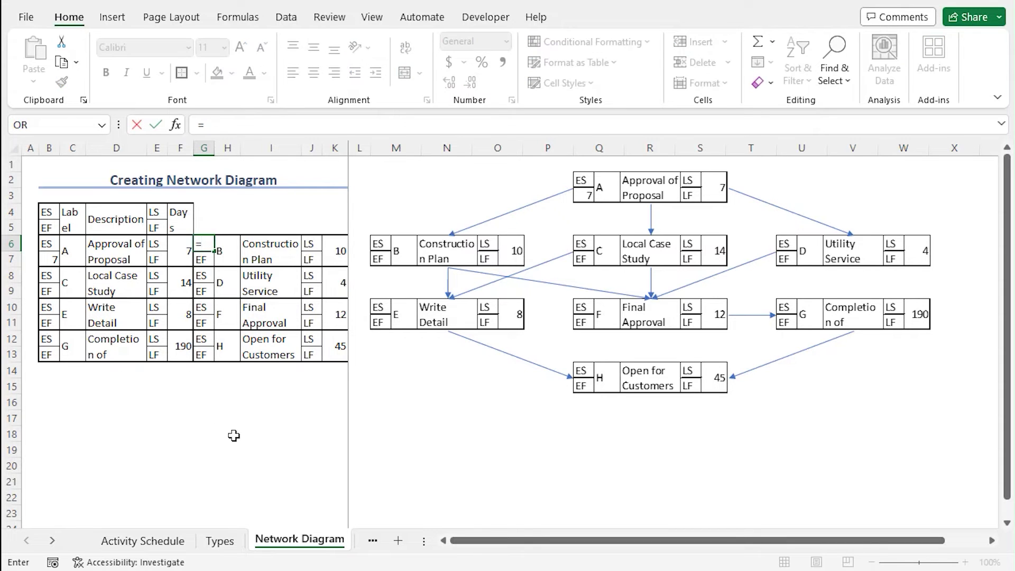
key("Left")
key("Left")
key("Left")
key("Left")
key("Left")
key("Down")
key("Return")
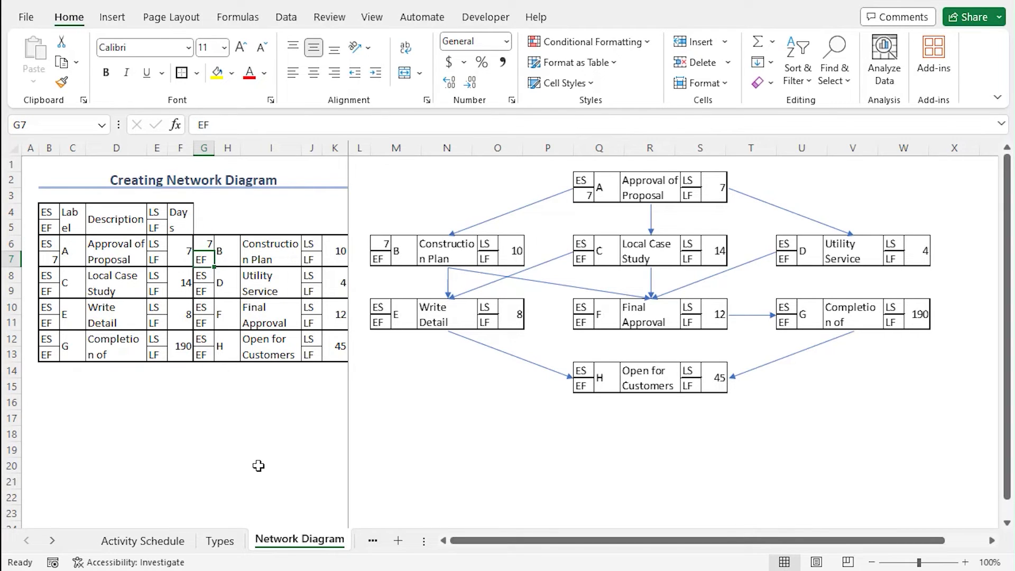
Set task B's early finish in G7 to =SUM(G6,K6), giving 17
type("=sum")
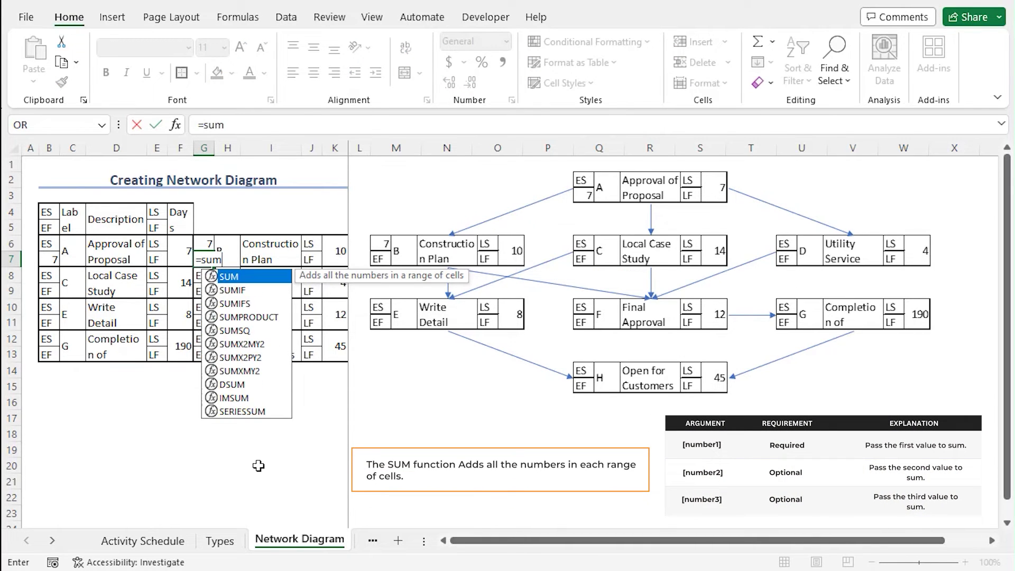
key("Tab")
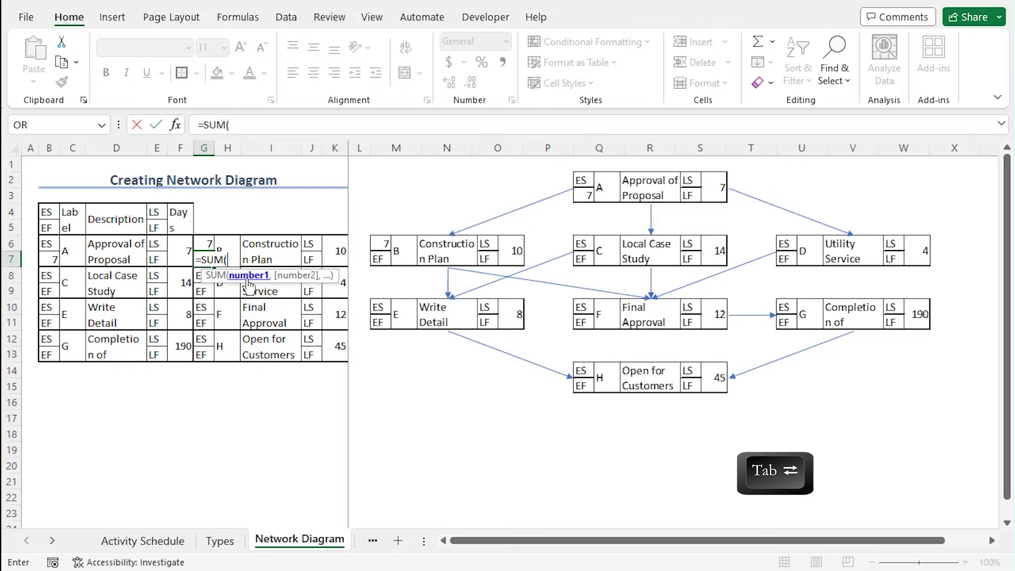
left_click(204, 244)
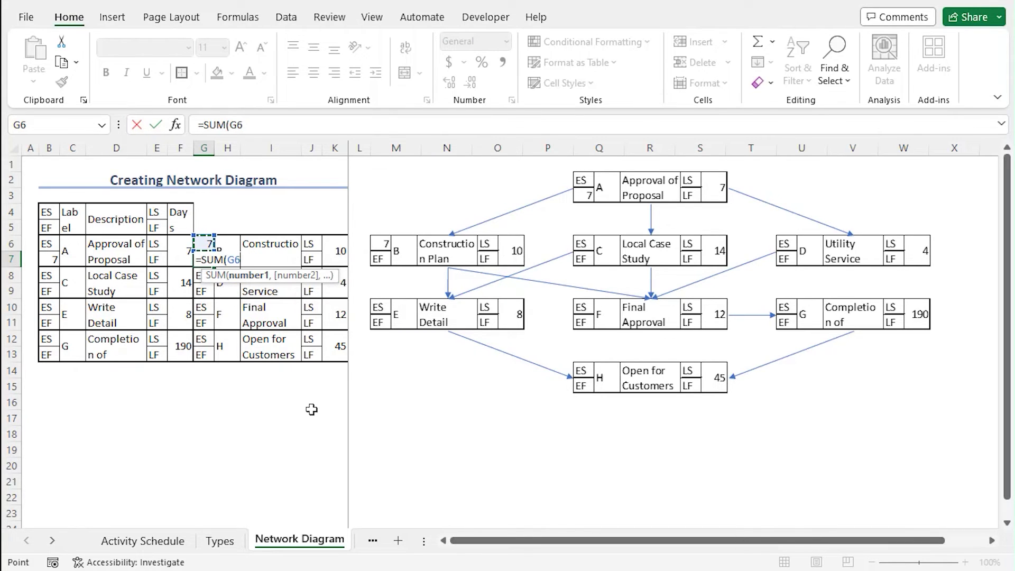
type(",")
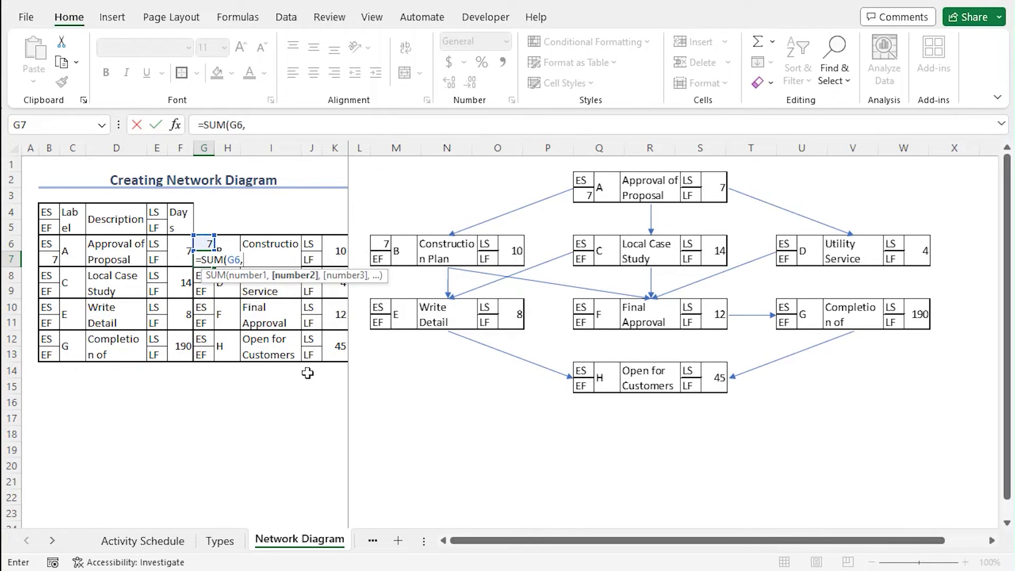
left_click(329, 251)
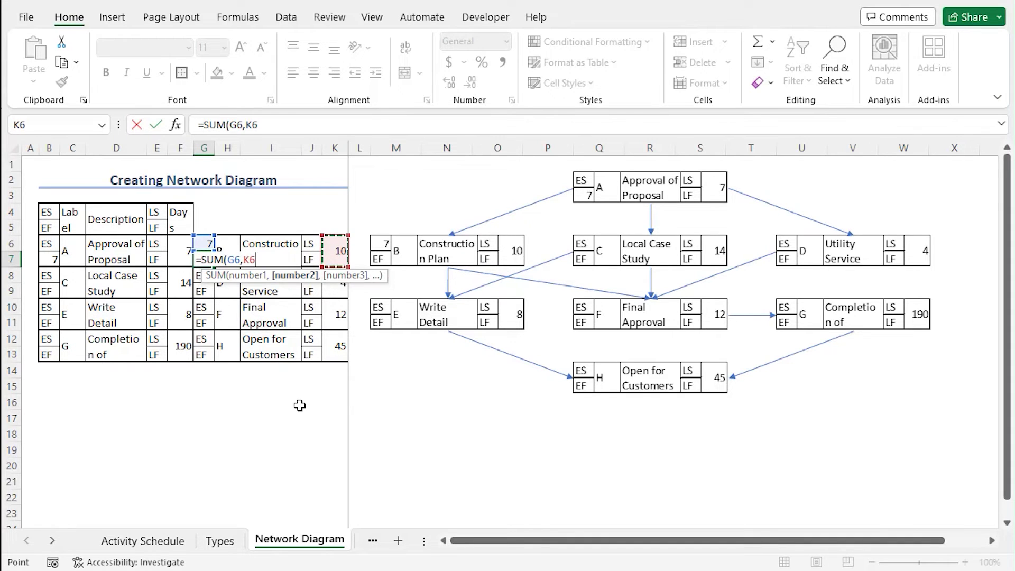
type(")")
key("Return")
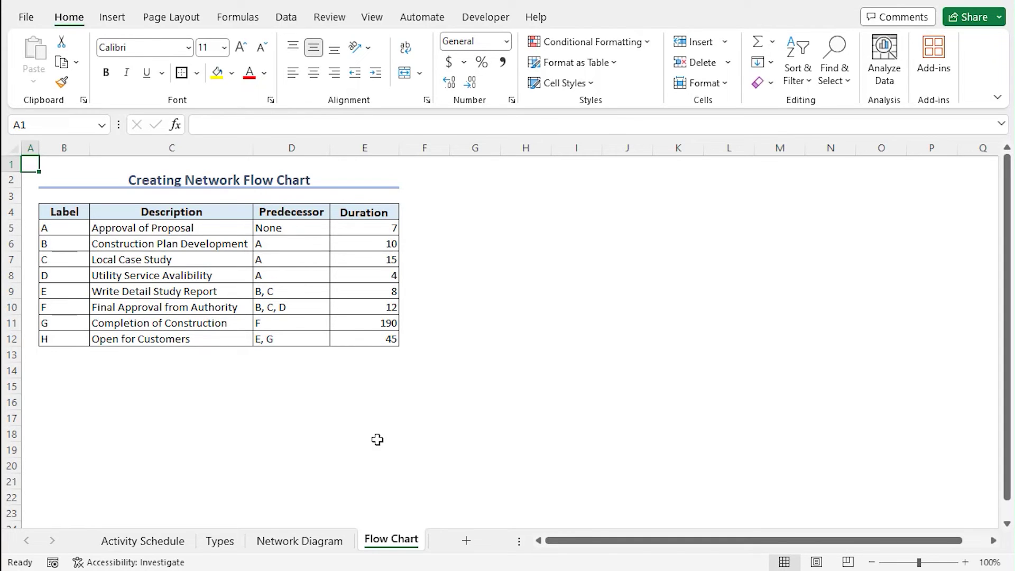
Draw a Rectangle: Rounded Corners shape across cells J2 to L3 on the Flow Chart sheet
left_click(106, 19)
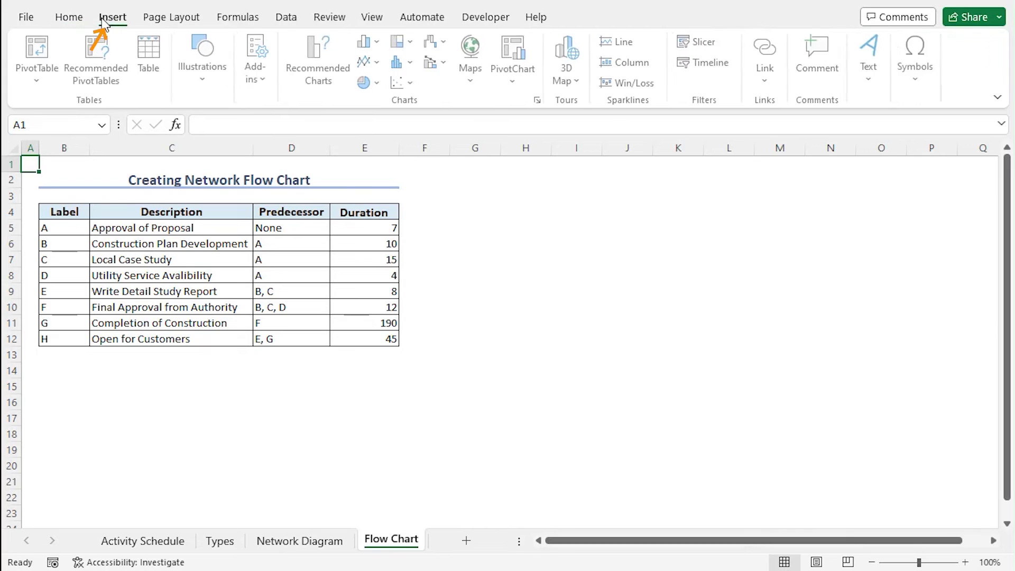
left_click(211, 81)
left_click(236, 151)
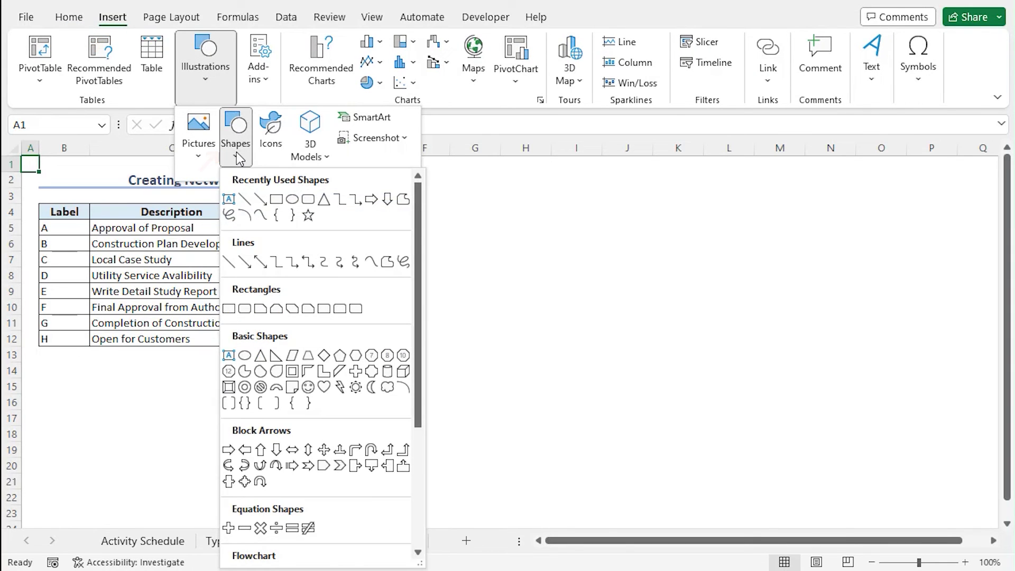
left_click(246, 312)
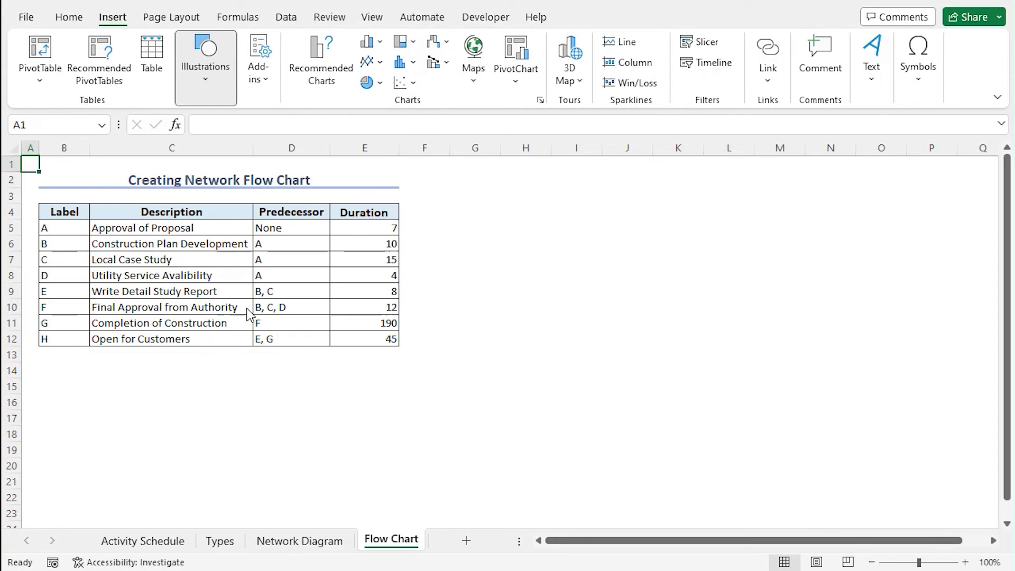
left_click_drag(622, 170, 722, 200)
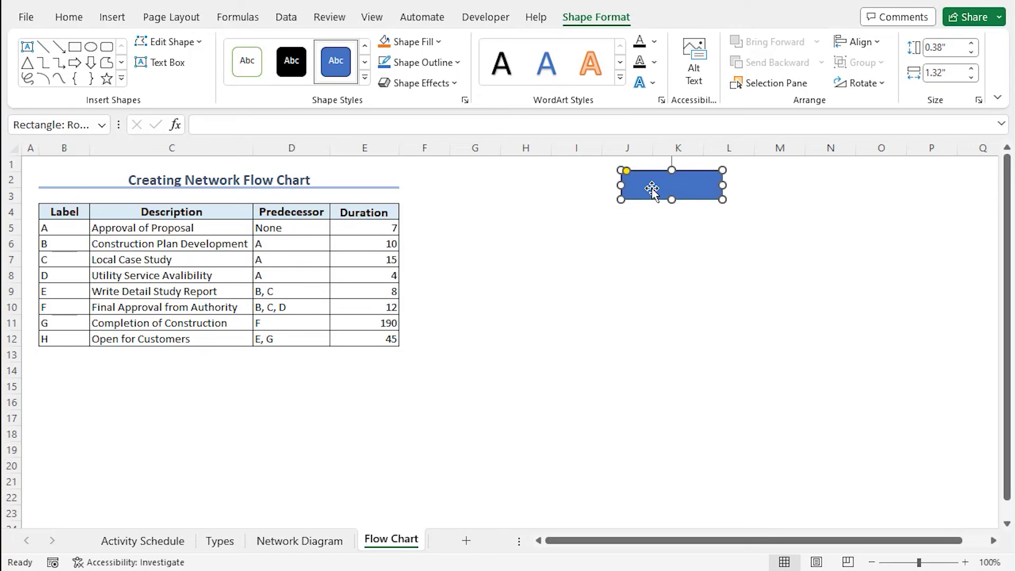
Give the rounded rectangle a light-blue shape style with no outline
left_click(365, 77)
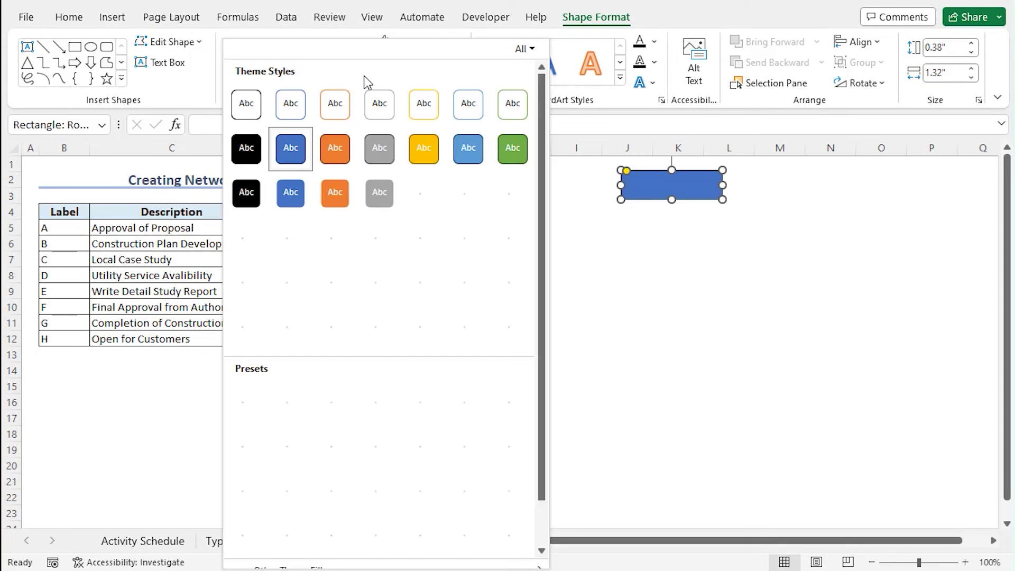
left_click(468, 238)
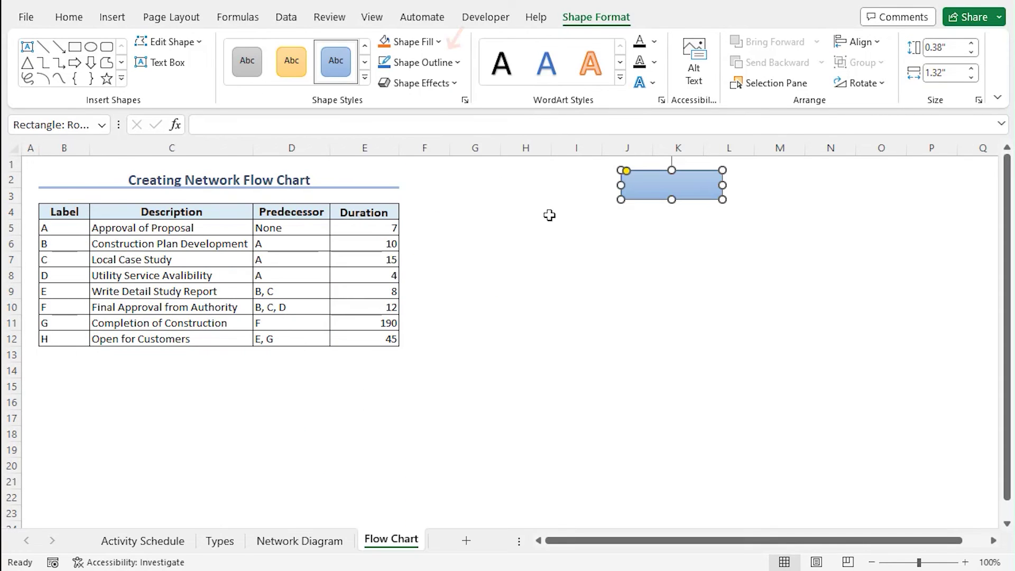
left_click(423, 63)
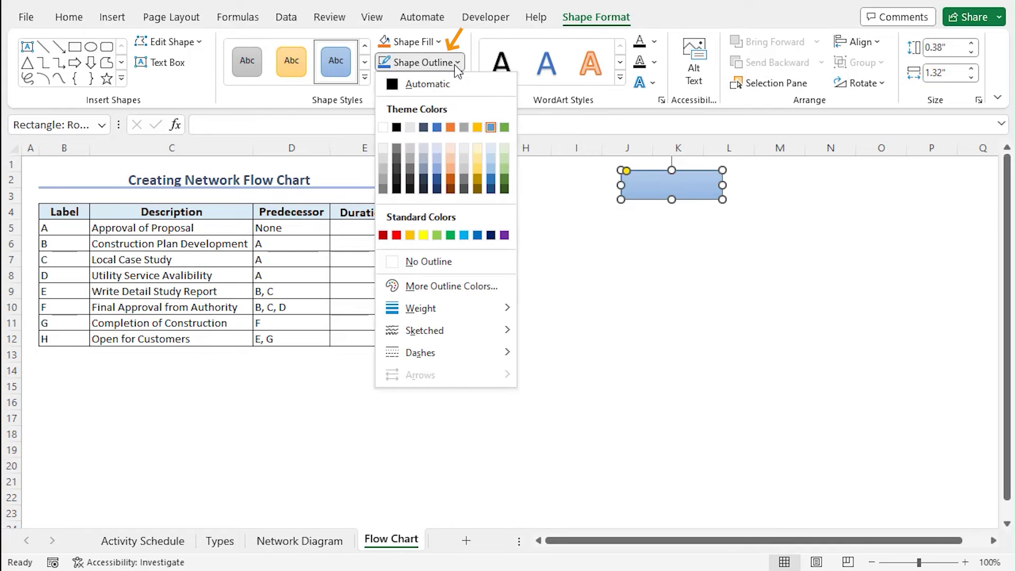
left_click(458, 261)
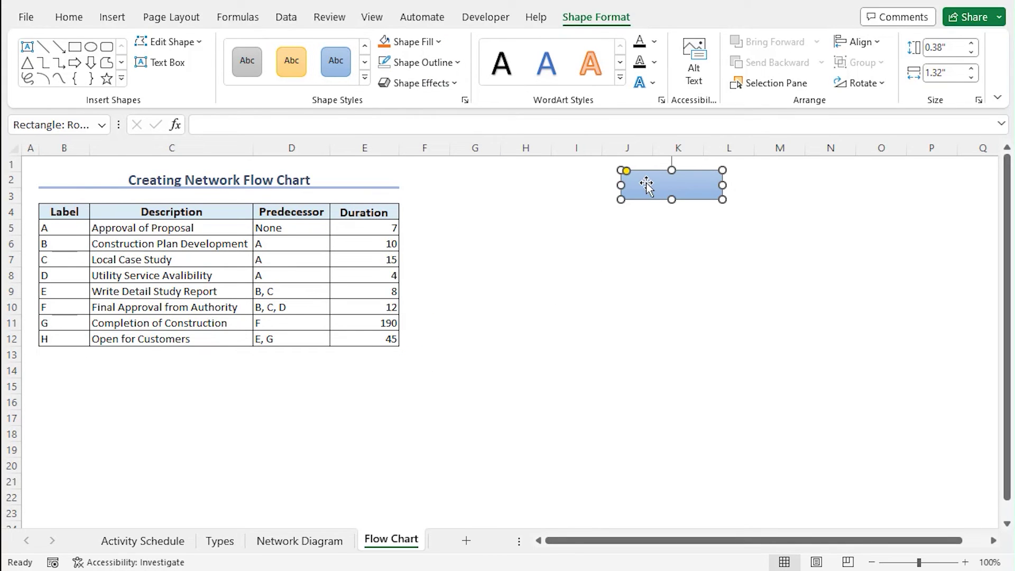
Label the box 'Start' in bold, centred, size 12 text
type("Star")
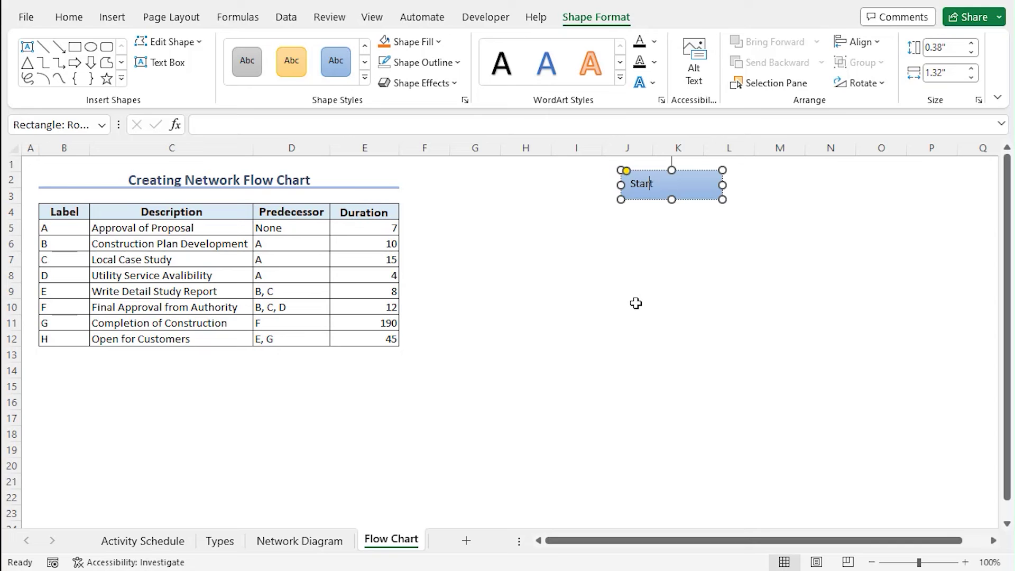
type("t")
double_click(641, 182)
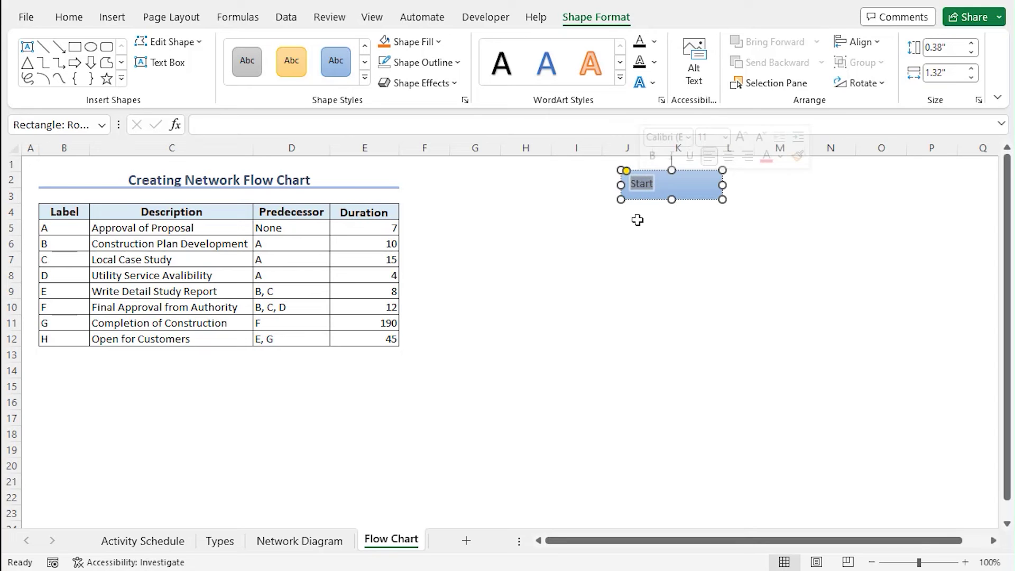
left_click(76, 24)
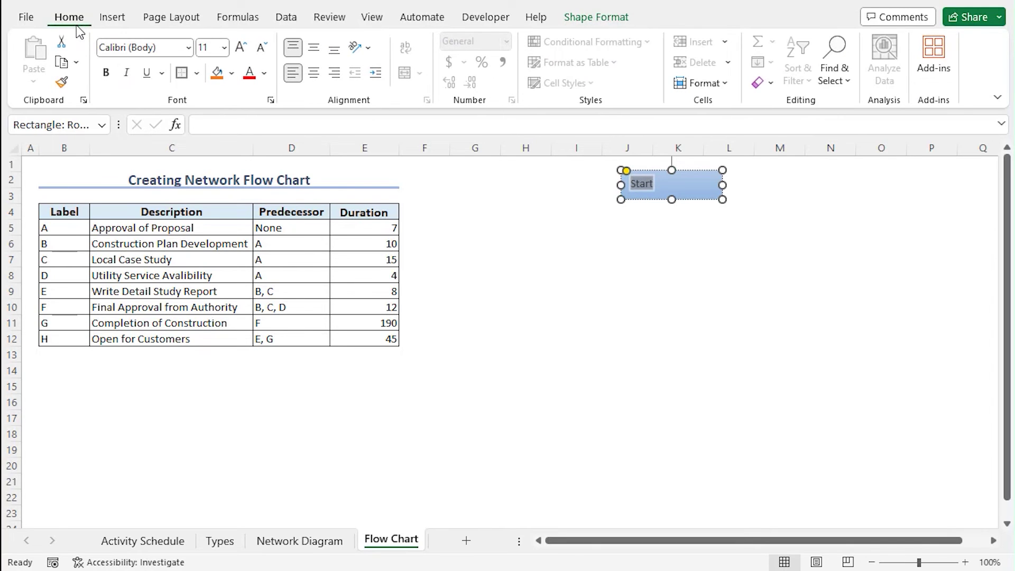
left_click(105, 74)
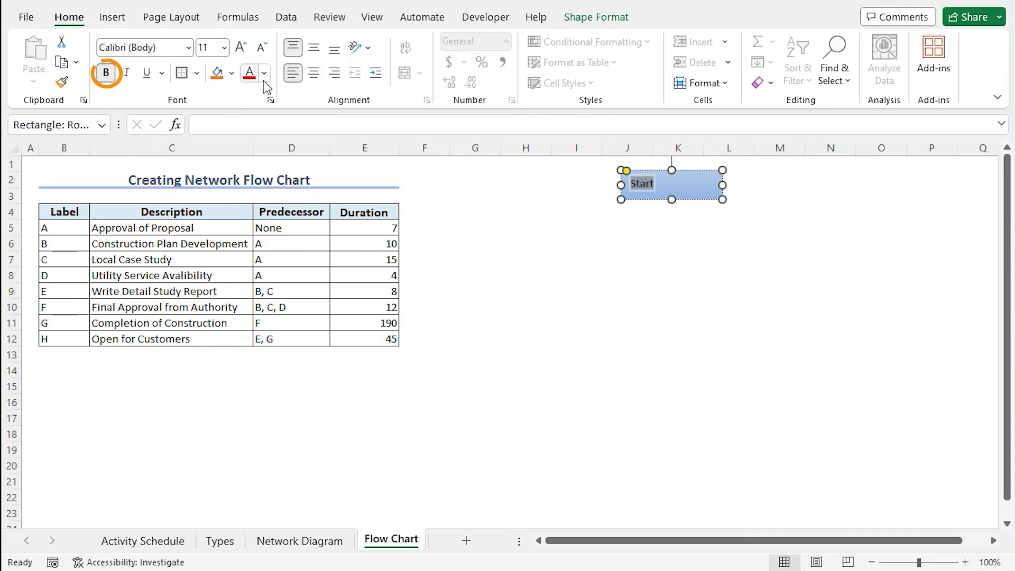
left_click(314, 73)
left_click(313, 48)
left_click(224, 48)
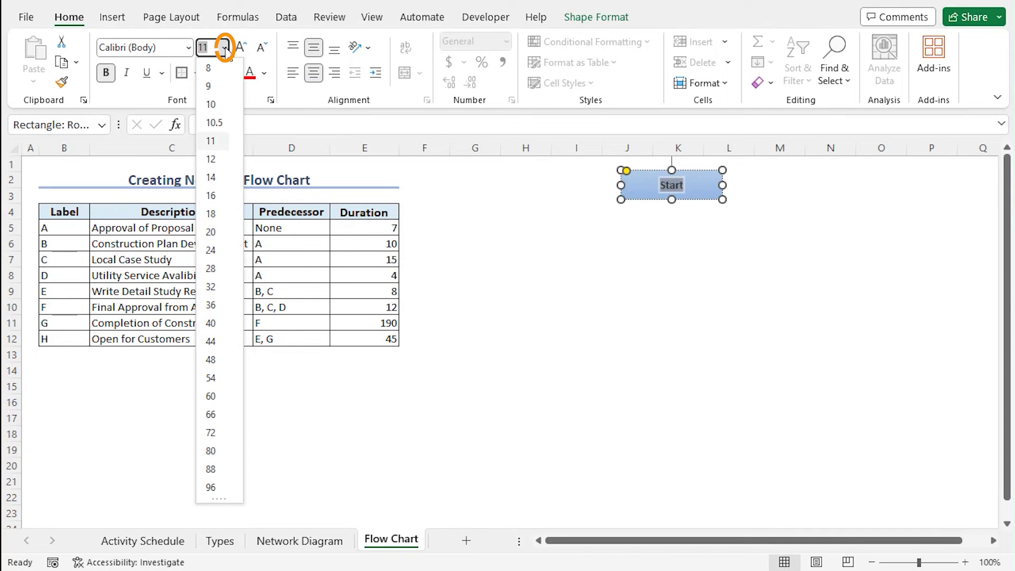
left_click(216, 160)
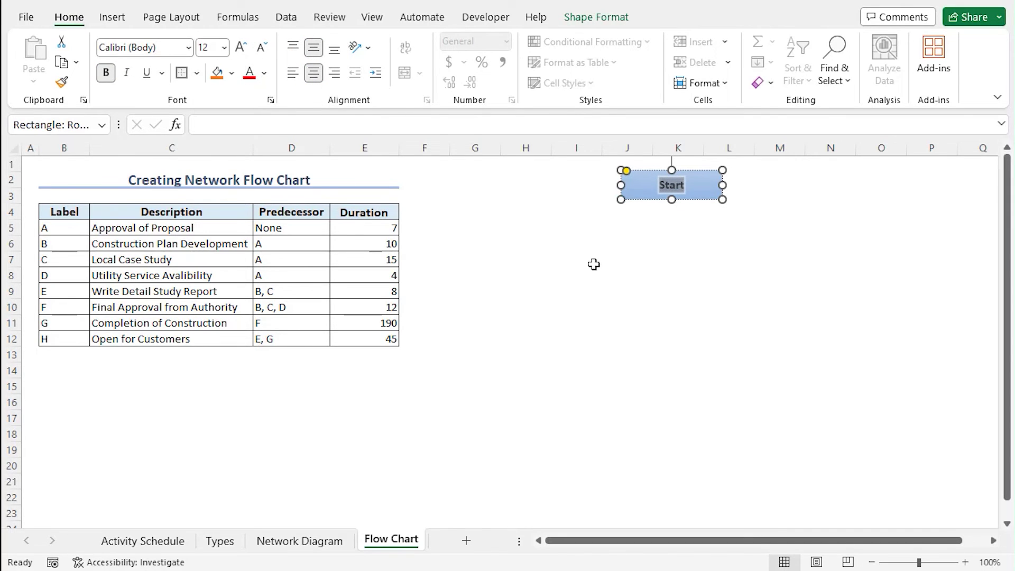
left_click(618, 322)
Copy the Start box straight down to near row 20 and relabel it 'End'
left_click(715, 185)
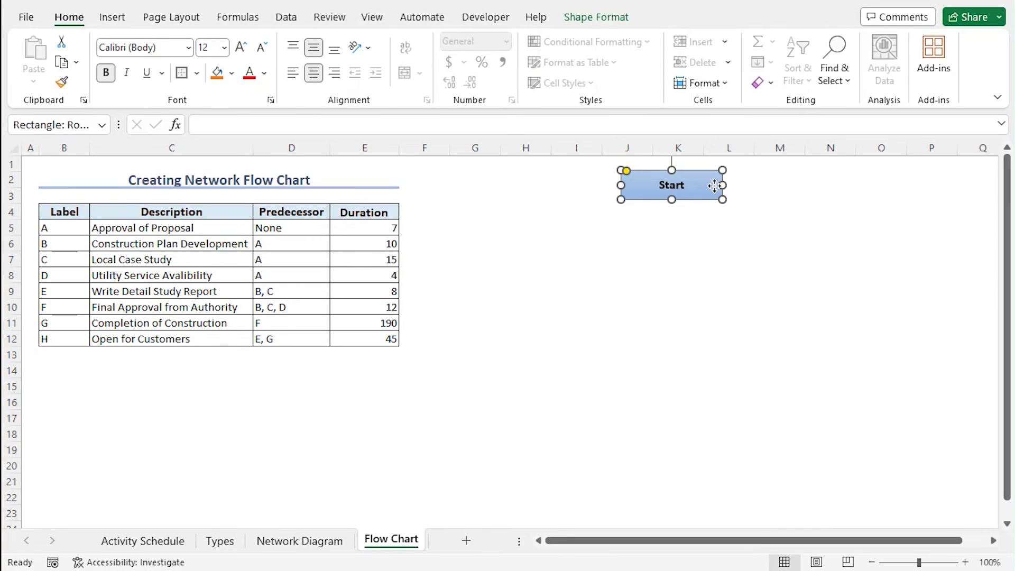
key("ctrl+shift")
left_click_drag(716, 186, 730, 481)
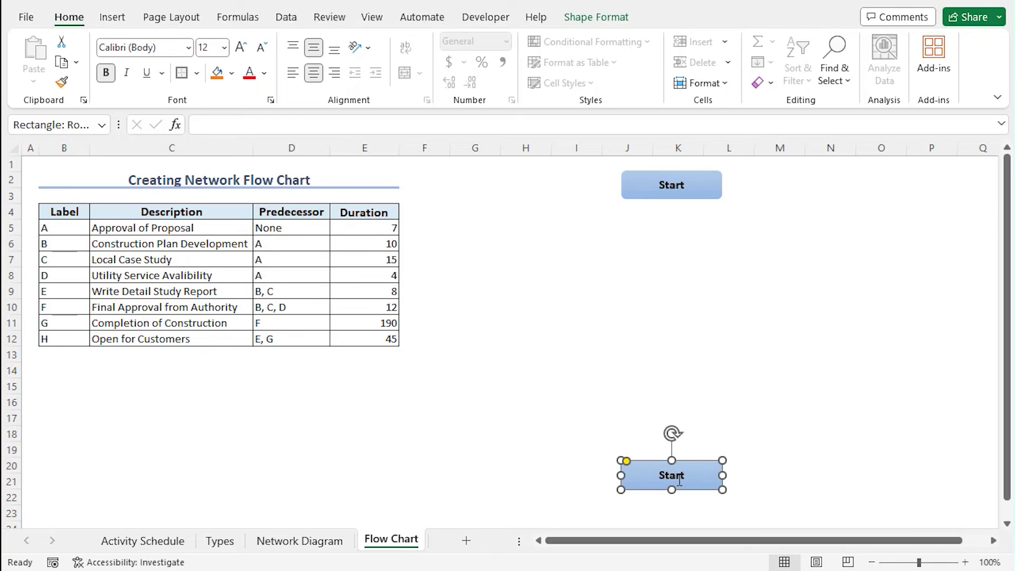
double_click(679, 480)
type("E")
key("Escape")
key("Escape")
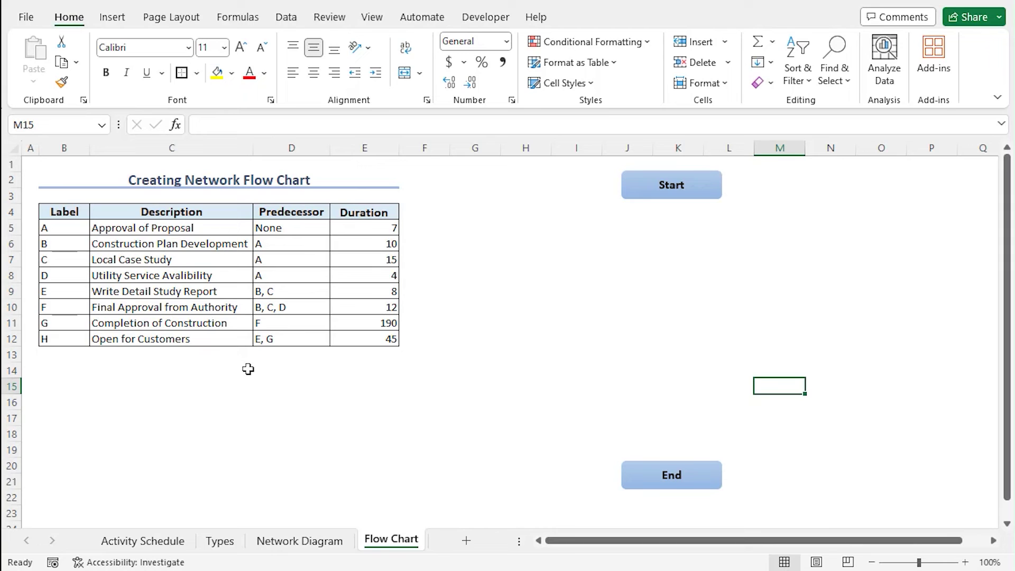
Draw a rectangle below Start with a light-blue style and no outline
left_click(117, 17)
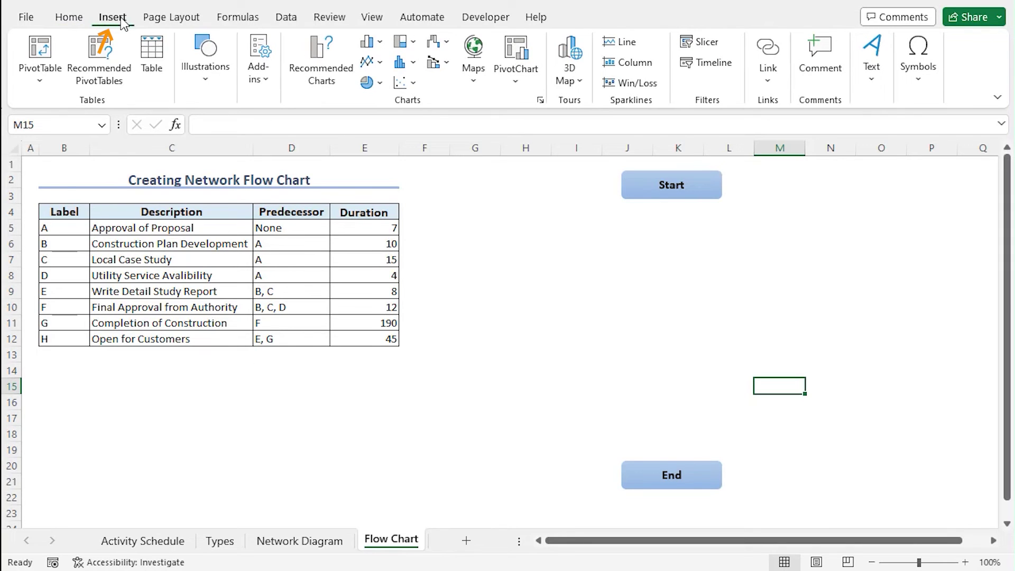
left_click(200, 68)
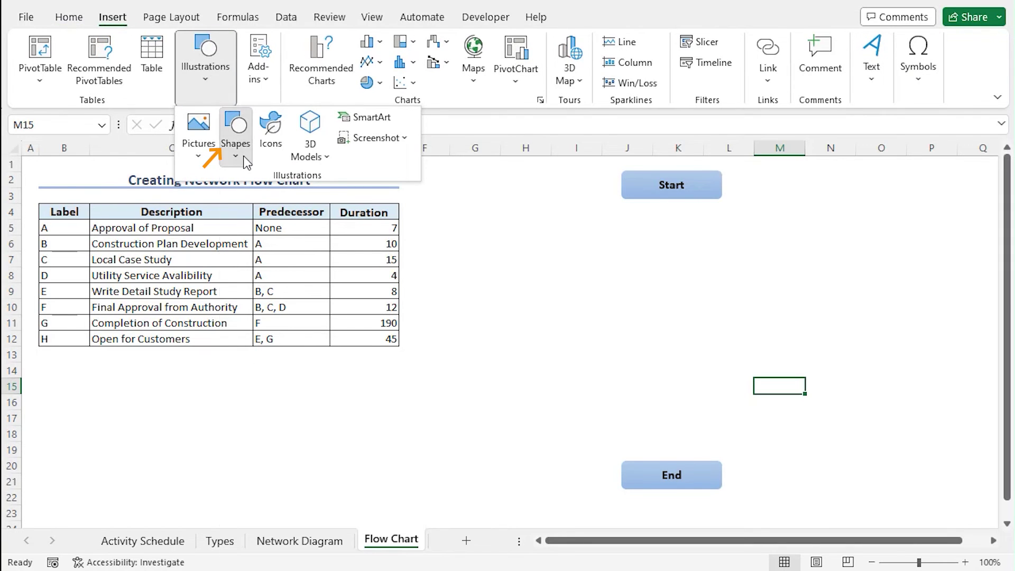
left_click(236, 138)
left_click(229, 309)
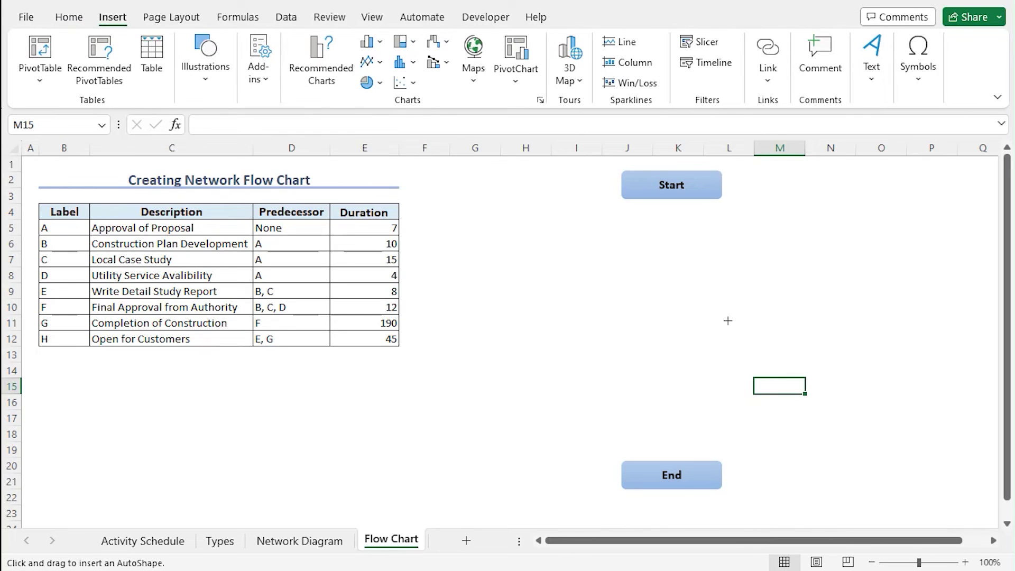
left_click_drag(619, 213, 765, 245)
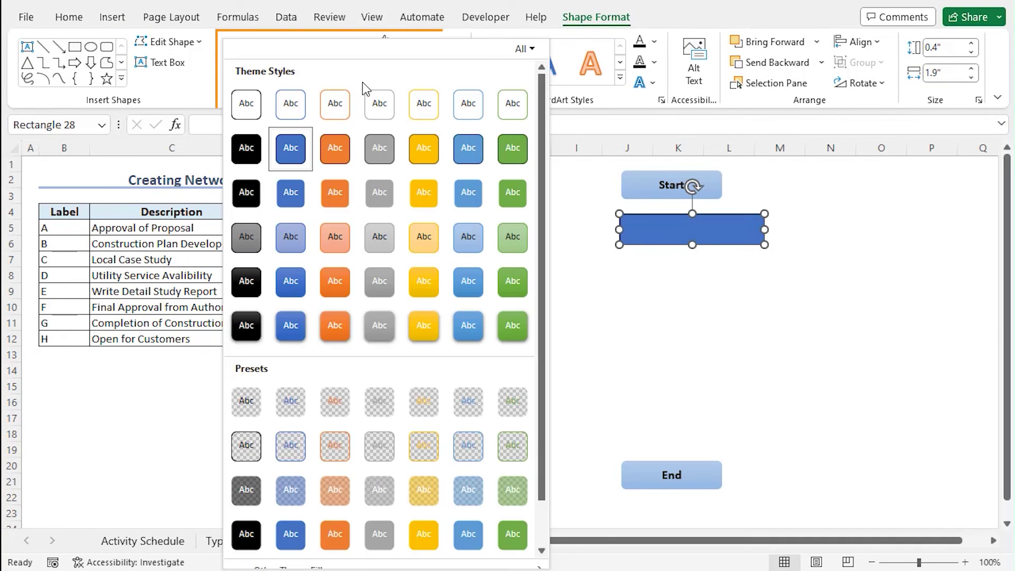
left_click(469, 238)
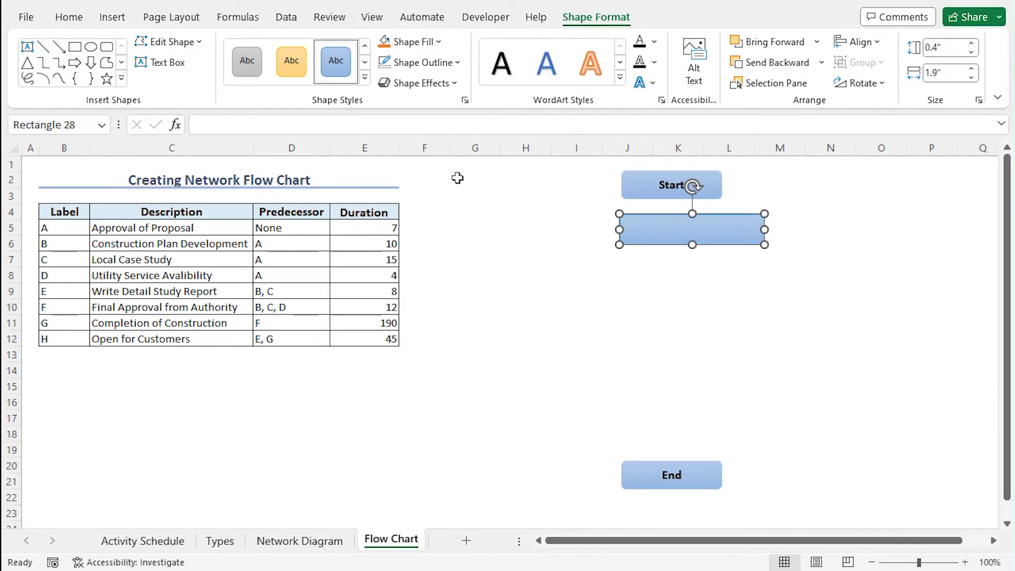
left_click(447, 63)
left_click(455, 259)
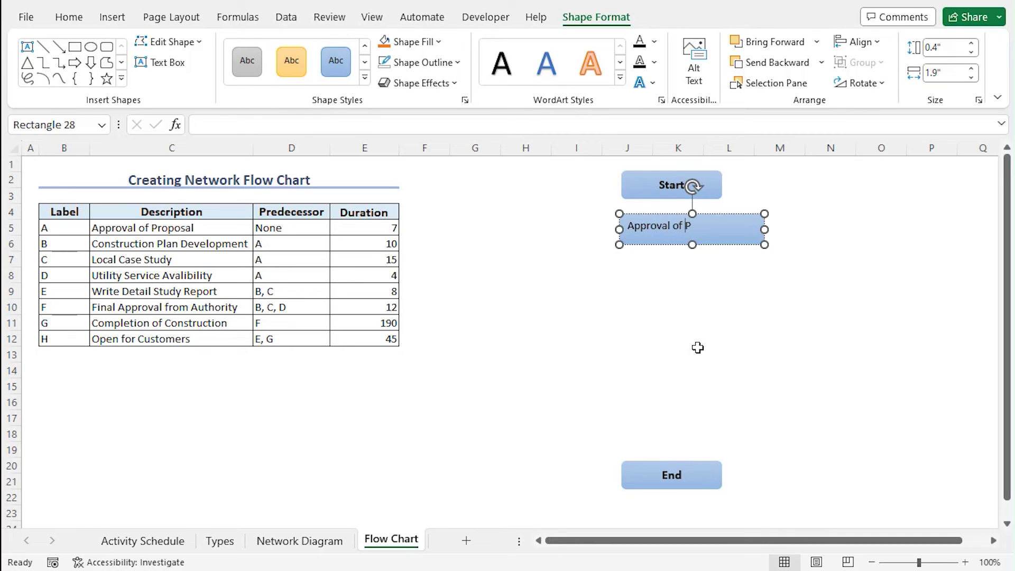
Make the Approval of Proposal label bold, size 12, centred horizontally and vertically
triple_click(682, 226)
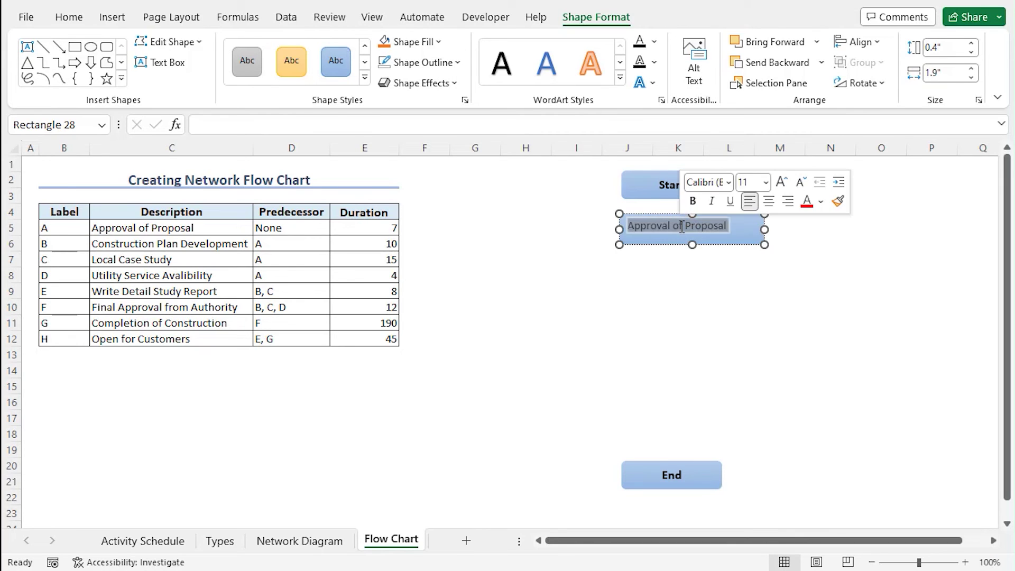
left_click(69, 18)
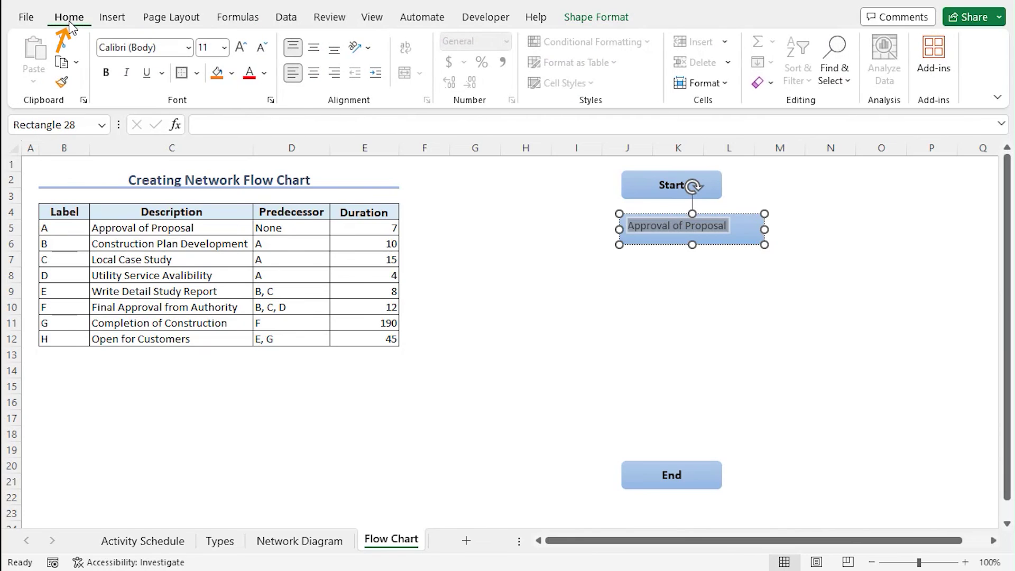
left_click(106, 74)
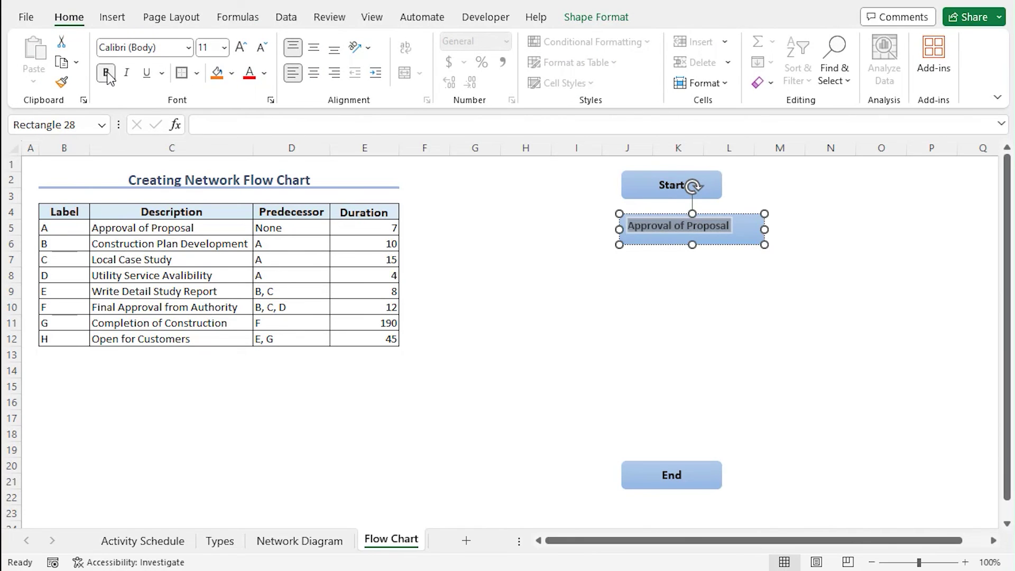
left_click(224, 47)
left_click(225, 158)
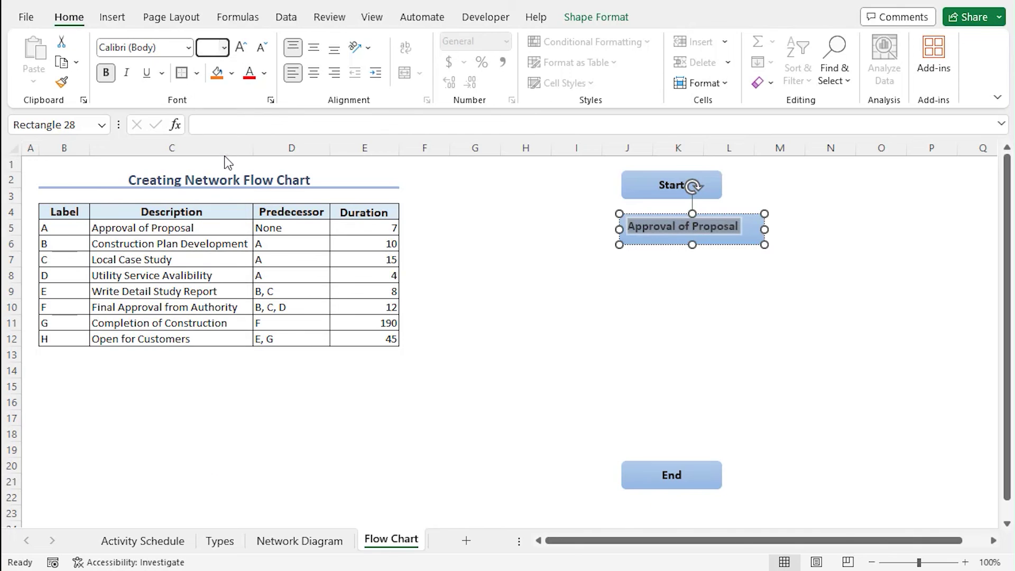
left_click(314, 72)
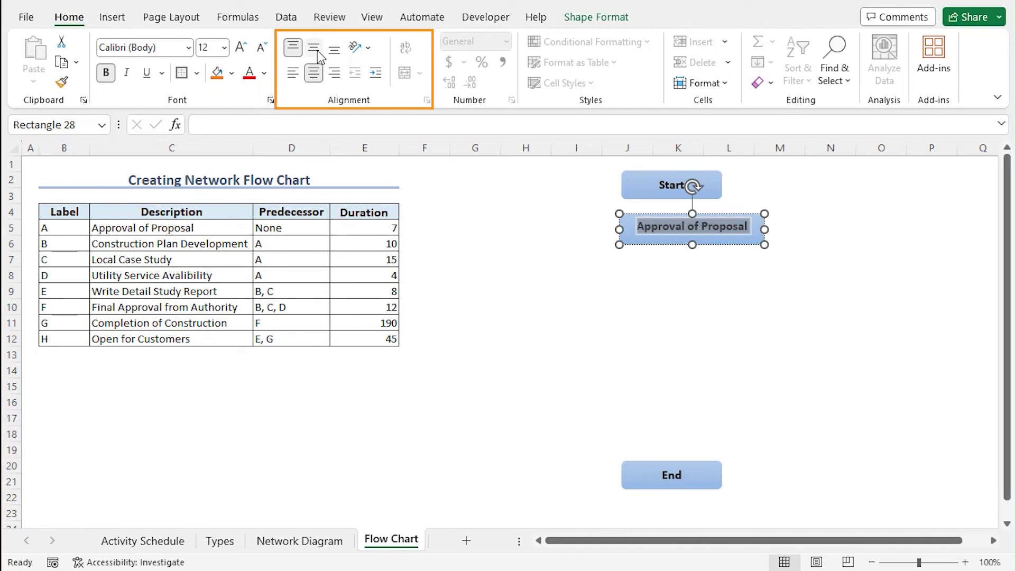
left_click(317, 49)
left_click(576, 320)
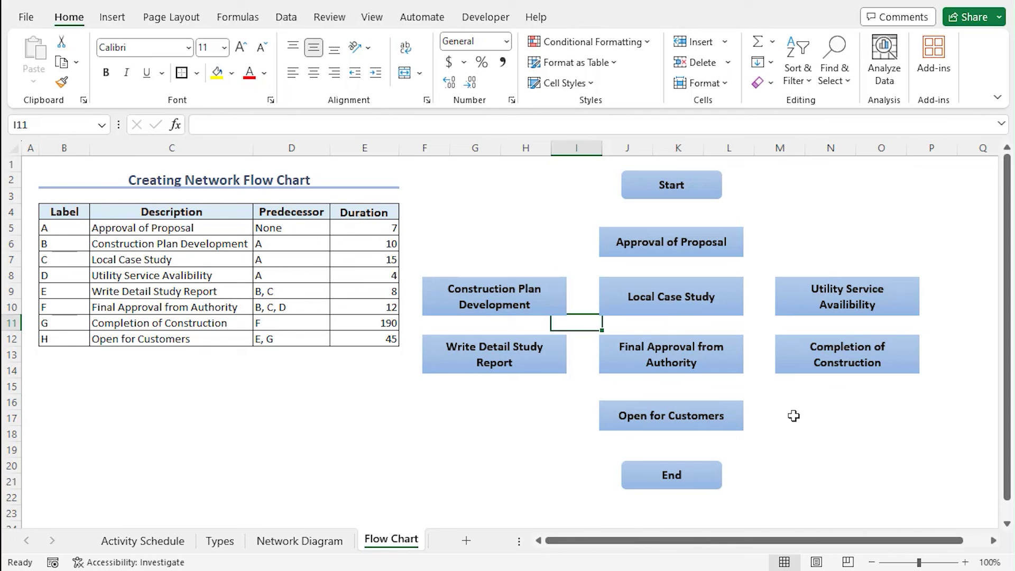
left_click(112, 20)
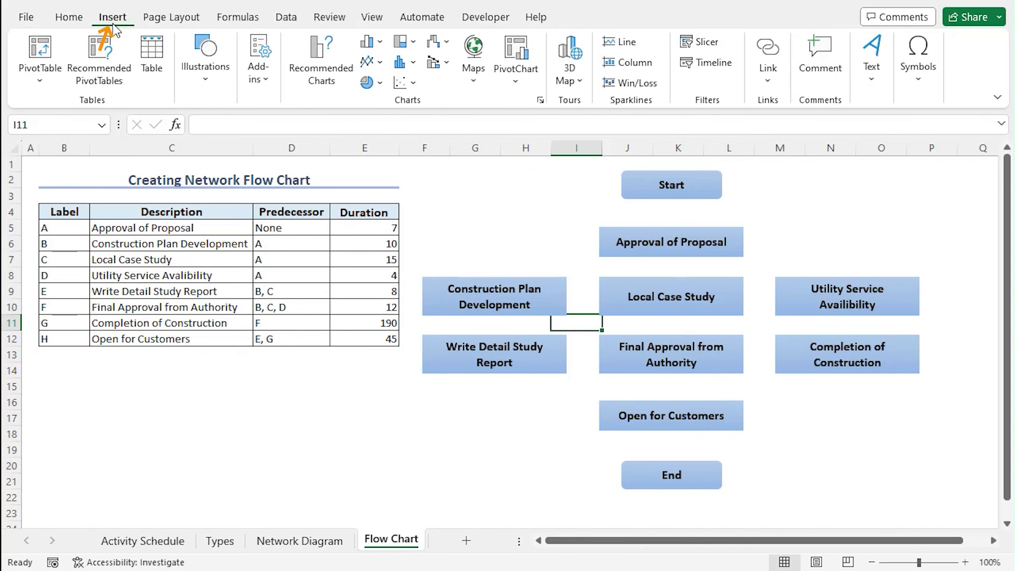
Draw a straight arrow from Start to Approval of Proposal and place several copies
left_click(201, 75)
left_click(236, 147)
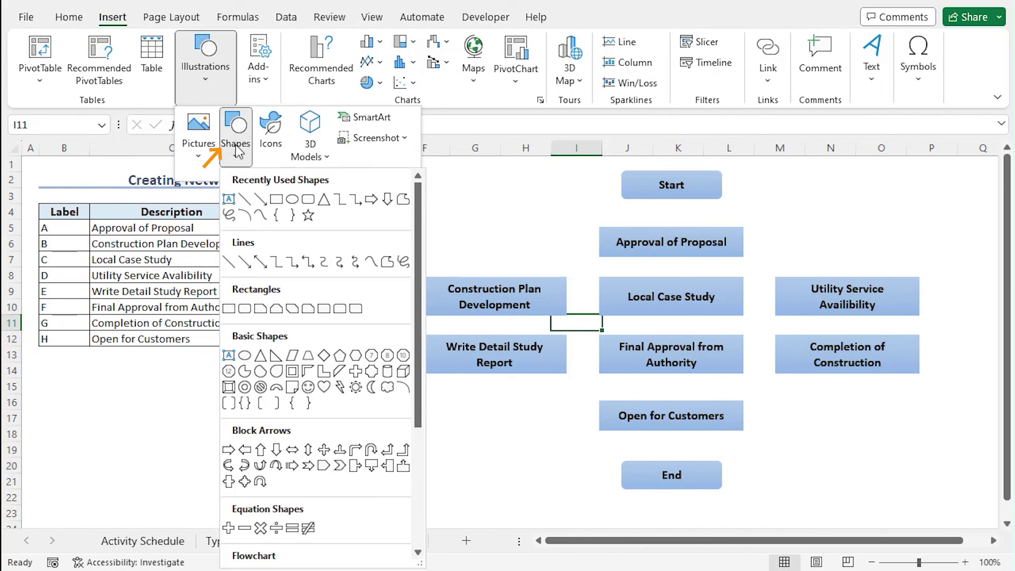
left_click(262, 200)
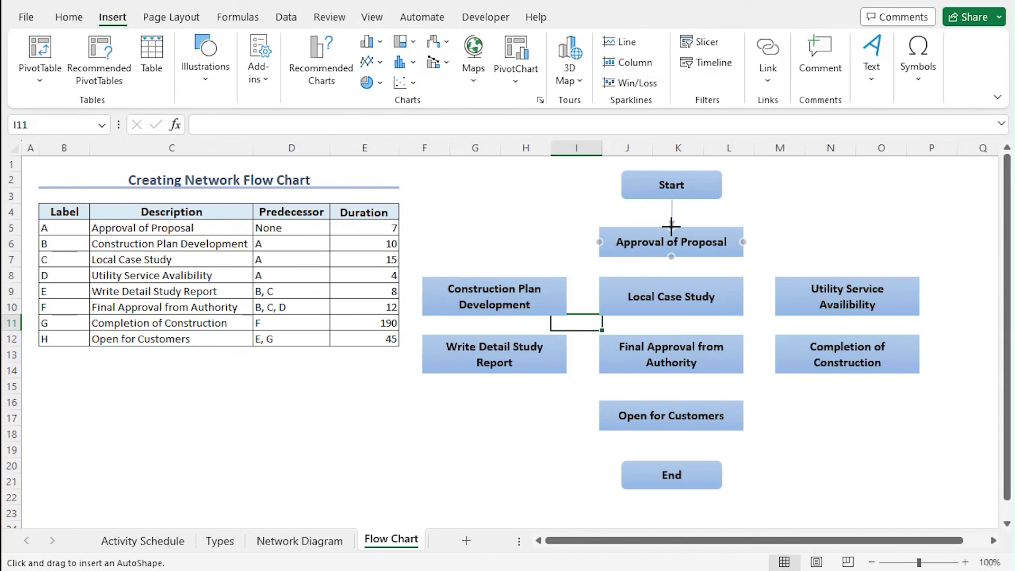
left_click_drag(671, 226, 672, 227)
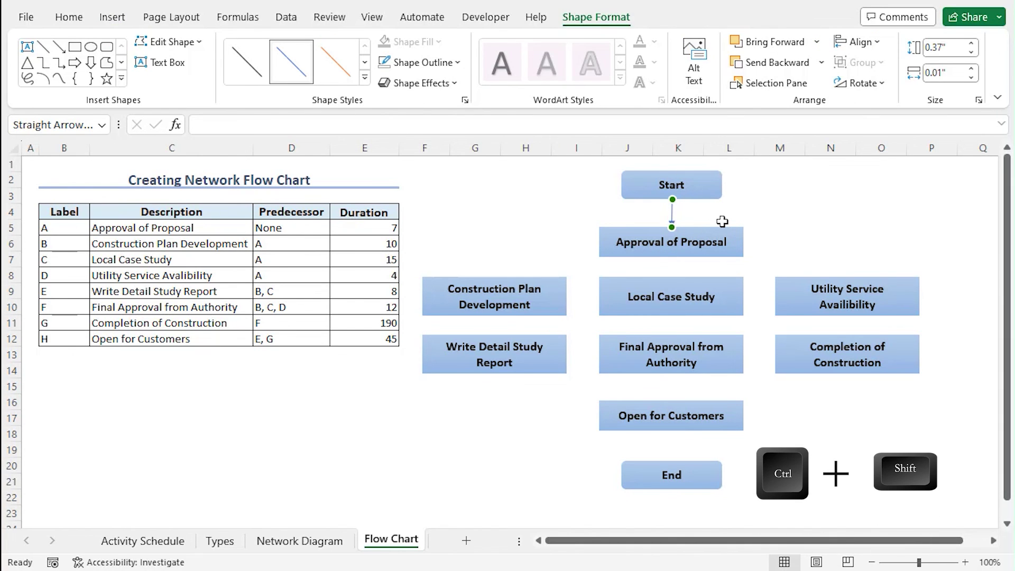
left_click_drag(677, 217, 514, 211)
left_click_drag(514, 211, 673, 259)
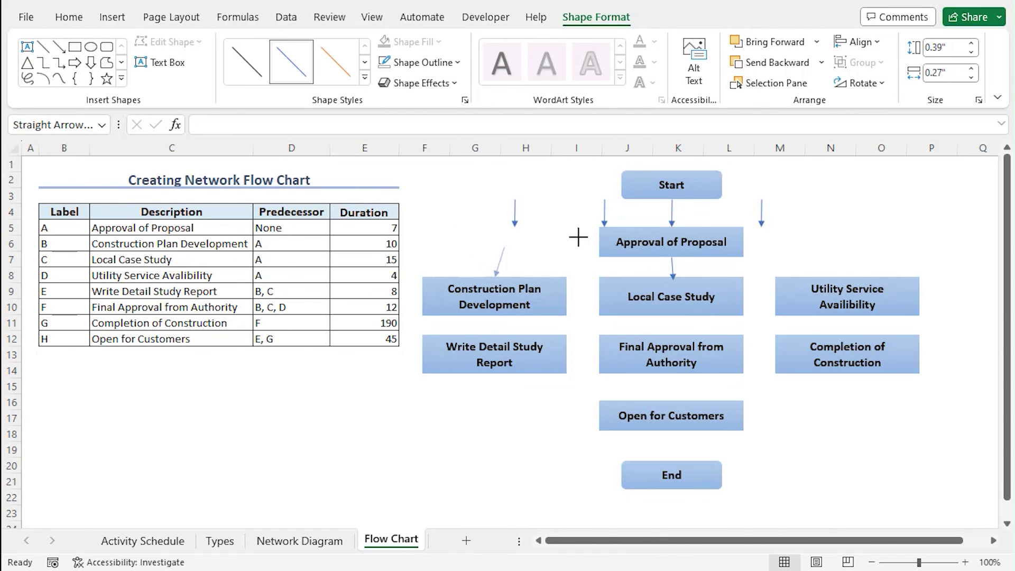
Link Approval of Proposal to its successors, and those tasks to Final Approval from Authority
left_click_drag(578, 237, 599, 243)
left_click_drag(744, 243, 845, 277)
left_click_drag(604, 211, 671, 324)
left_click_drag(515, 211, 567, 420)
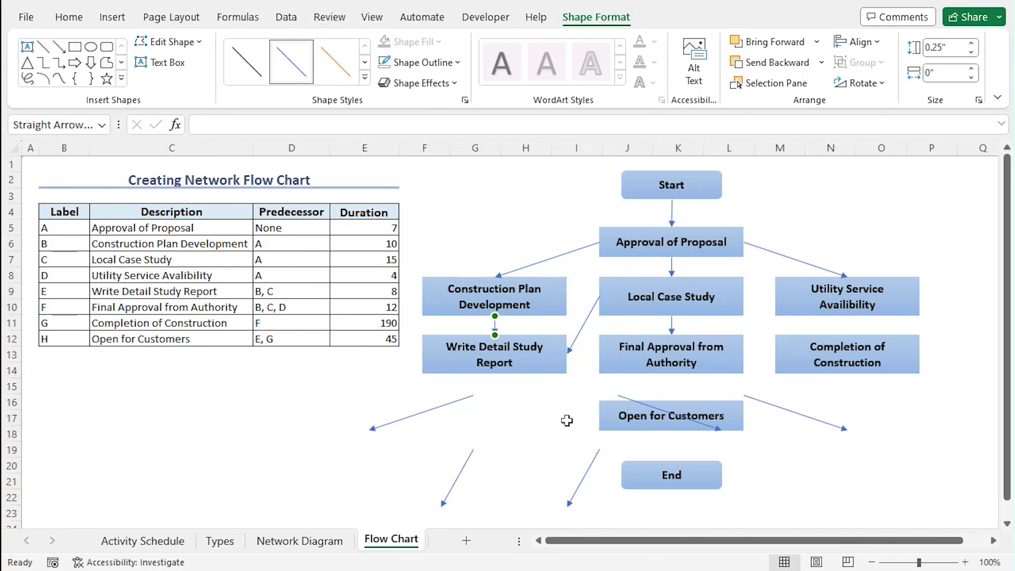
left_click_drag(473, 395, 567, 296)
left_click_drag(372, 429, 599, 353)
Link the remaining tasks through Write Detail Study Report, Completion of Construction and Open for Customers to End
left_click_drag(599, 450, 847, 316)
left_click_drag(569, 506, 674, 334)
left_click_drag(744, 396, 794, 379)
left_click_drag(474, 449, 495, 374)
left_click_drag(444, 505, 599, 415)
left_click_drag(848, 429, 741, 412)
left_click(779, 449)
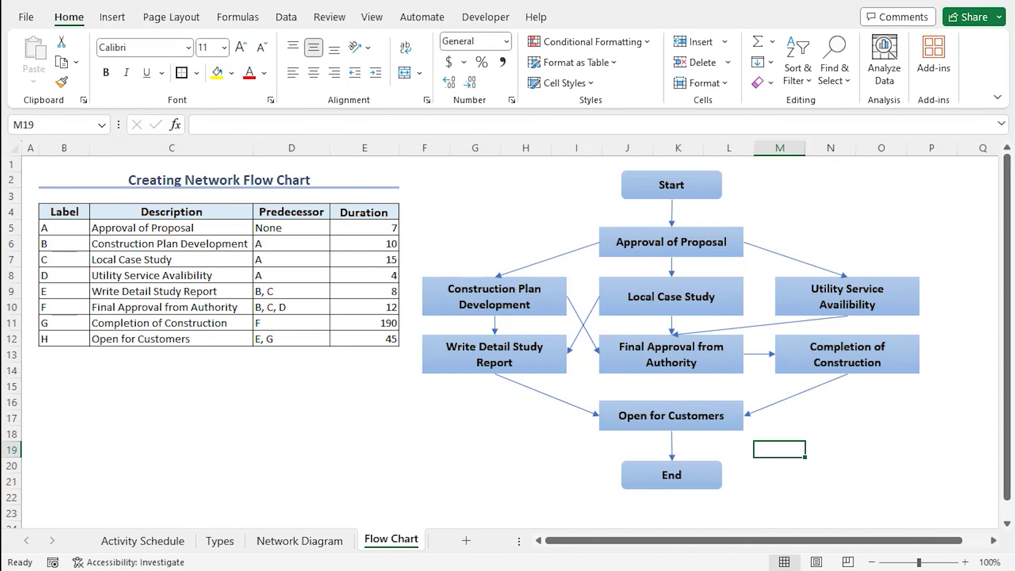